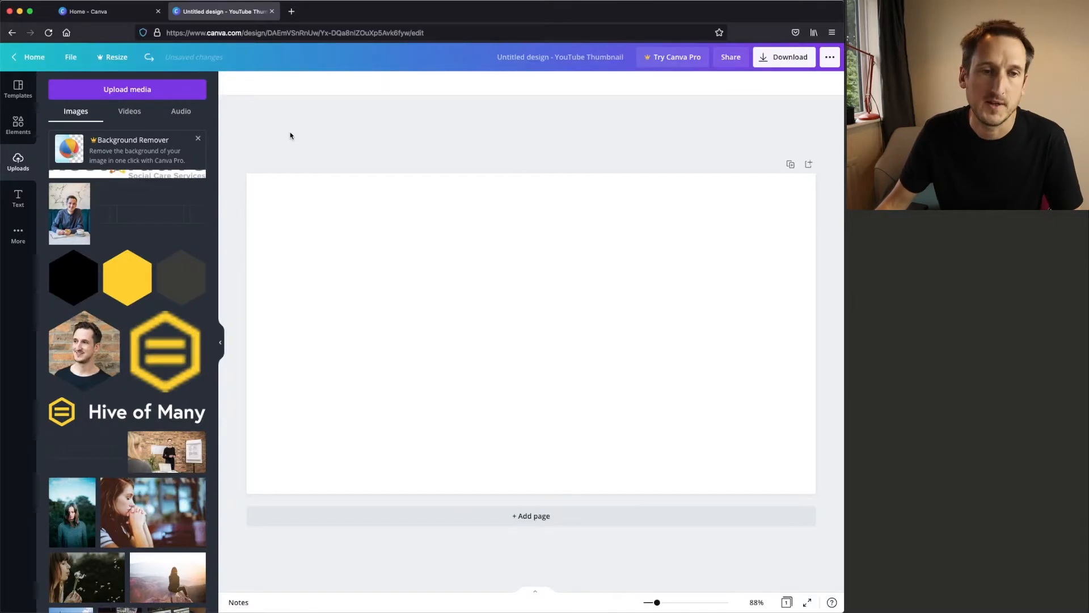
Step: Place the uploaded photo of the man at the café table on the page and enlarge it to fill the right side
{"action": "left_click_drag", "start_coordinate": [70, 217], "coordinate": [499, 122]}
{"action": "left_click_drag", "start_coordinate": [757, 437], "coordinate": [826, 545]}
{"action": "mouse_move", "coordinate": [757, 340]}
{"action": "left_mouse_down"}
{"action": "mouse_move", "coordinate": [730, 355]}
{"action": "mouse_move", "coordinate": [738, 363]}
{"action": "mouse_move", "coordinate": [733, 342]}
{"action": "mouse_move", "coordinate": [761, 343]}
{"action": "left_mouse_up"}
{"action": "left_click", "coordinate": [362, 247]}
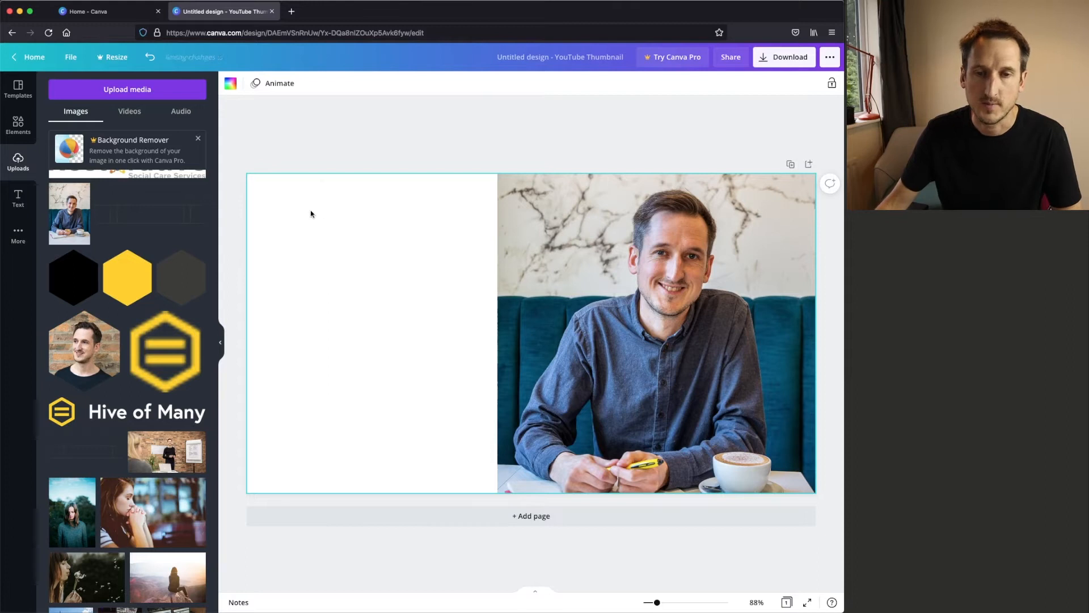
Step: Set the page background to the dark navy taken from the photo's colours
{"action": "left_click", "coordinate": [230, 88]}
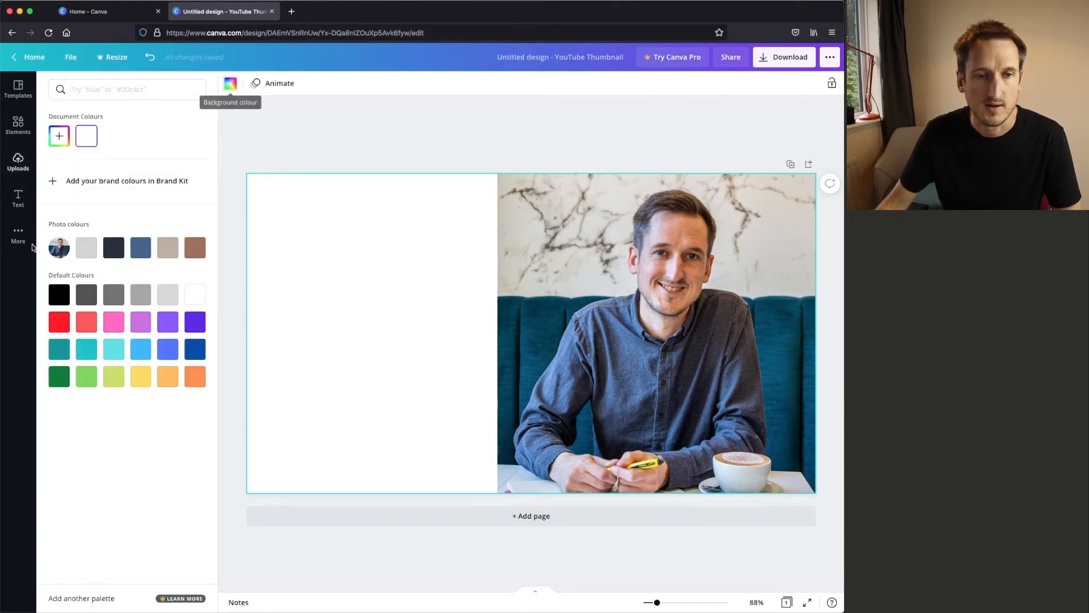
{"action": "left_click", "coordinate": [112, 250]}
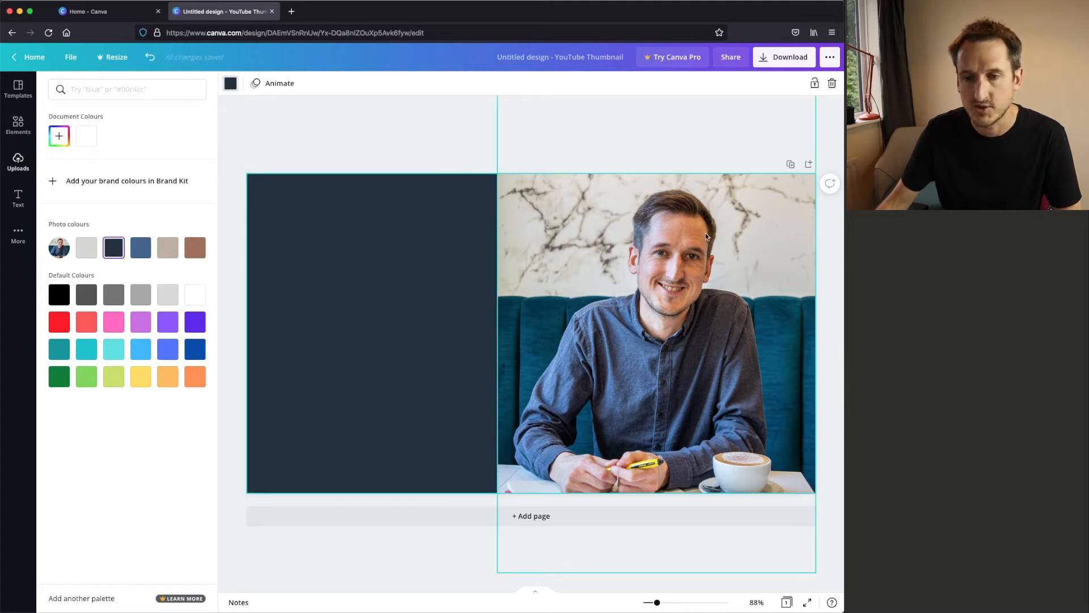
{"action": "left_click", "coordinate": [375, 133]}
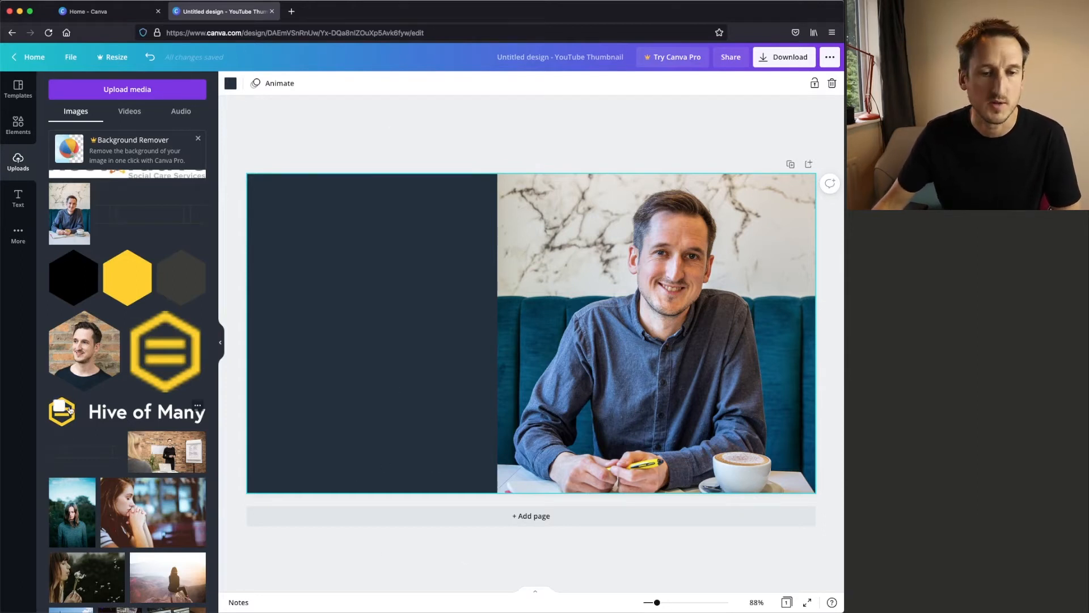
Step: Add the Hive of Many logo and shrink it to fit near the bottom of the dark area
{"action": "left_click_drag", "start_coordinate": [65, 423], "coordinate": [346, 448]}
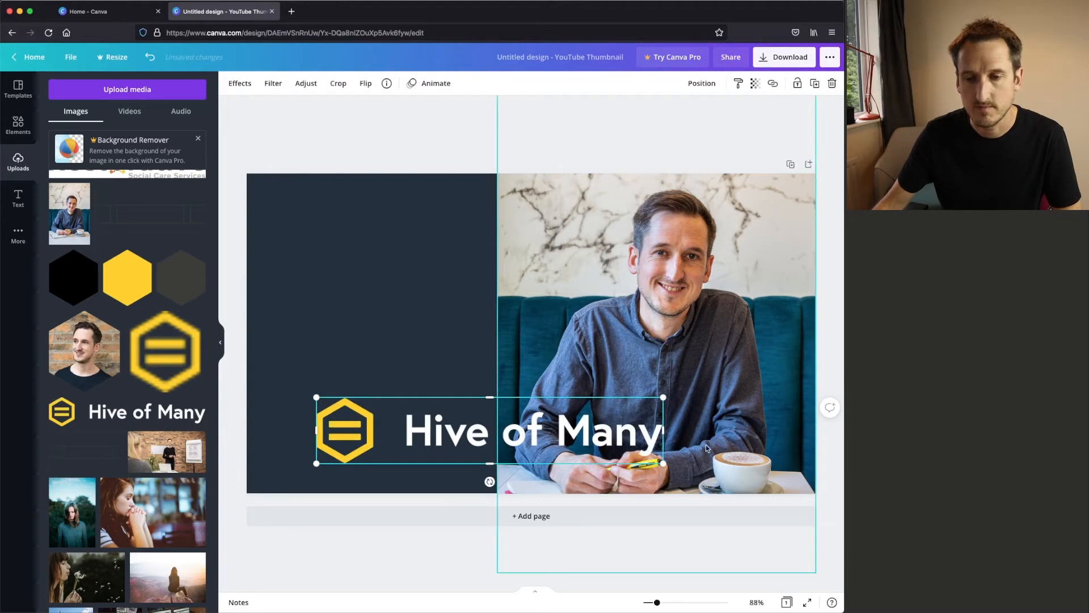
{"action": "left_click_drag", "start_coordinate": [664, 464], "coordinate": [388, 466]}
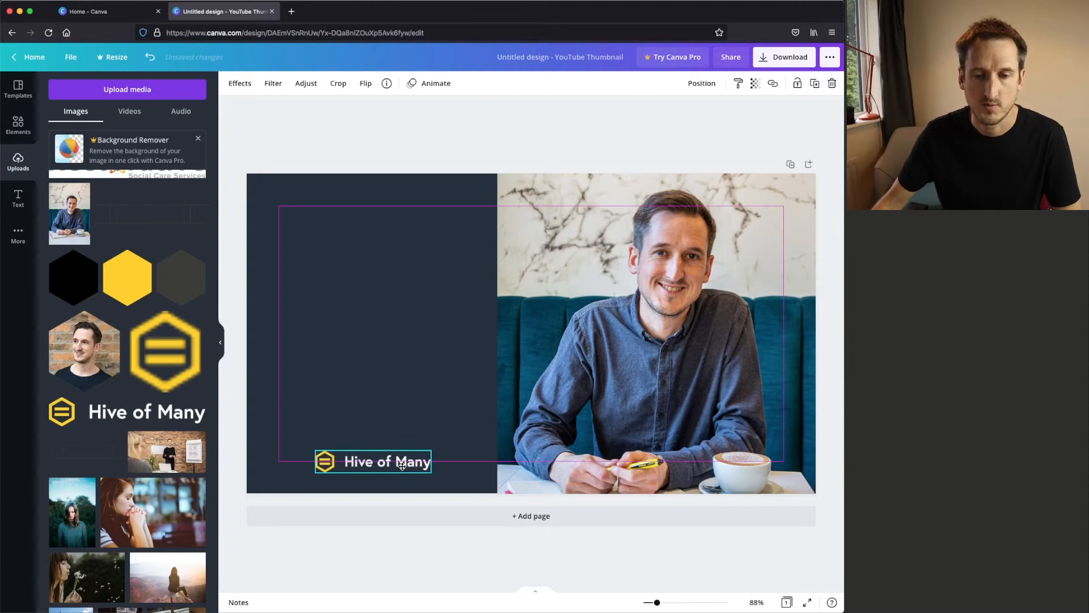
{"action": "left_click_drag", "start_coordinate": [403, 465], "coordinate": [403, 465]}
{"action": "left_click", "coordinate": [395, 146]}
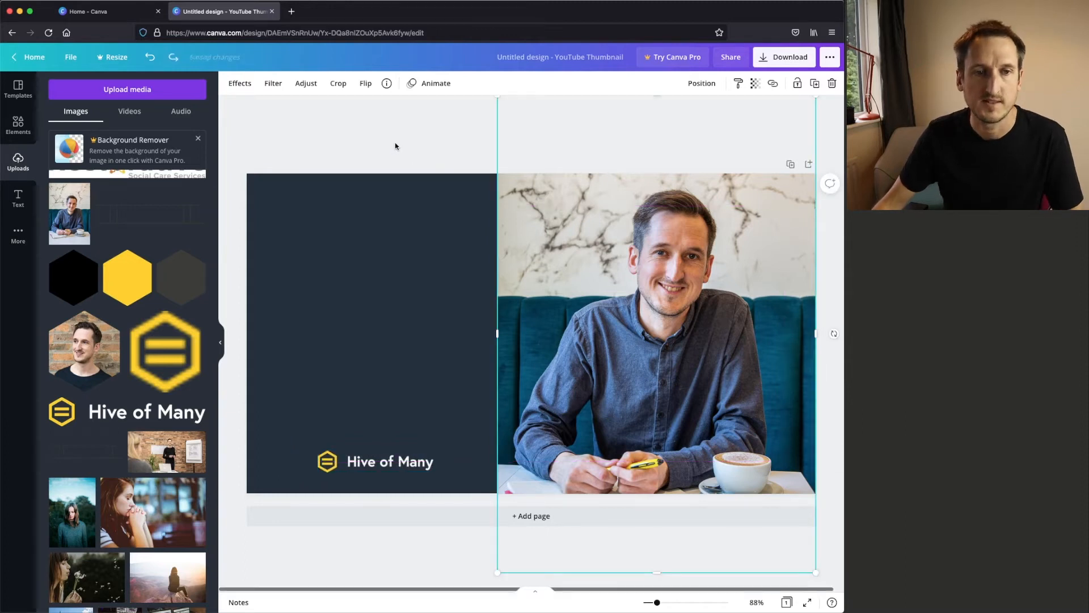
Step: Scale the portrait photo down slightly and shift it up so the notebook and coffee cup show on the page
{"action": "left_click", "coordinate": [654, 331]}
{"action": "left_click_drag", "start_coordinate": [498, 573], "coordinate": [511, 550]}
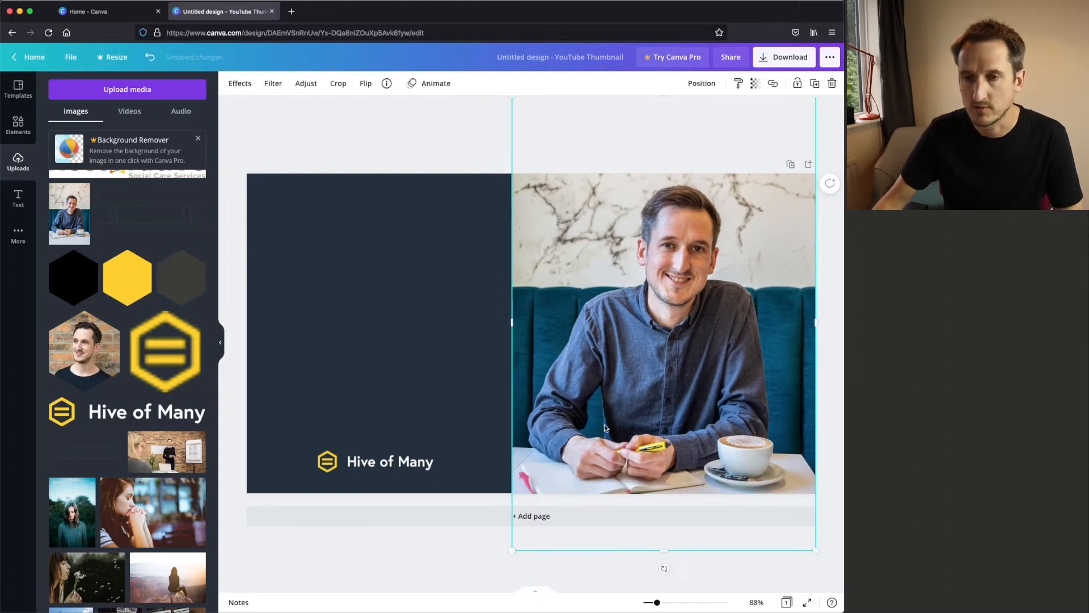
{"action": "left_click_drag", "start_coordinate": [687, 405], "coordinate": [684, 394]}
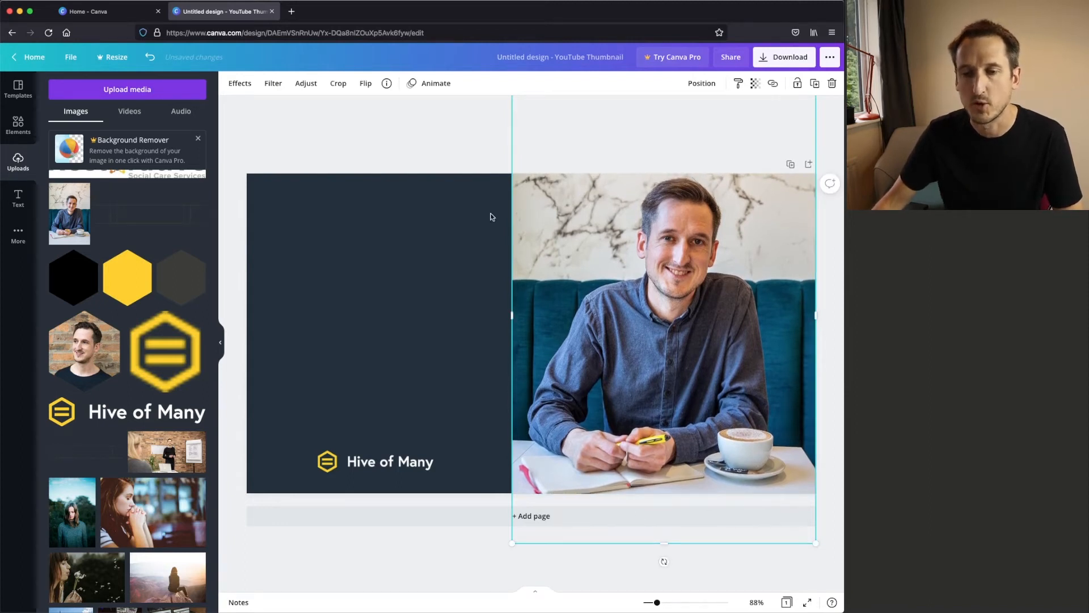
{"action": "left_click", "coordinate": [451, 140]}
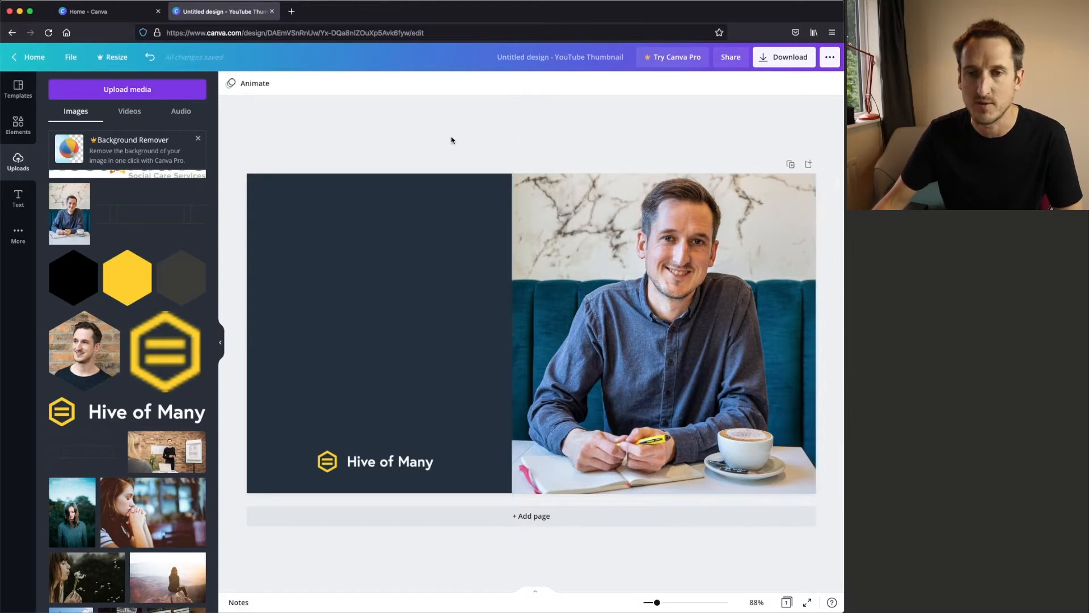
Step: Add a heading in the Glacial Indifference font and place it in the upper part of the dark area
{"action": "left_click", "coordinate": [18, 197]}
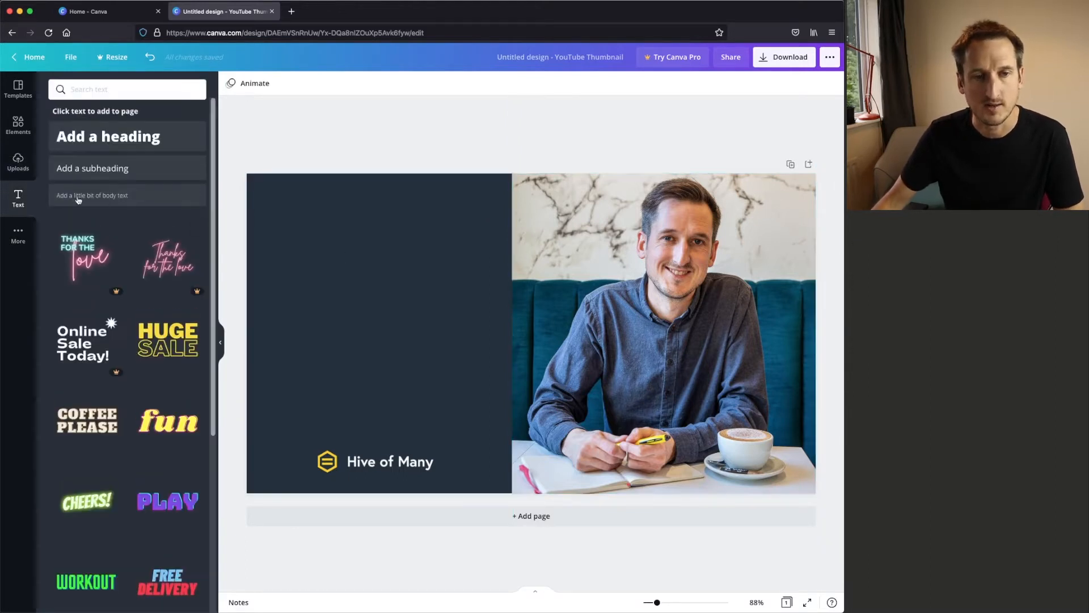
{"action": "left_click", "coordinate": [104, 136]}
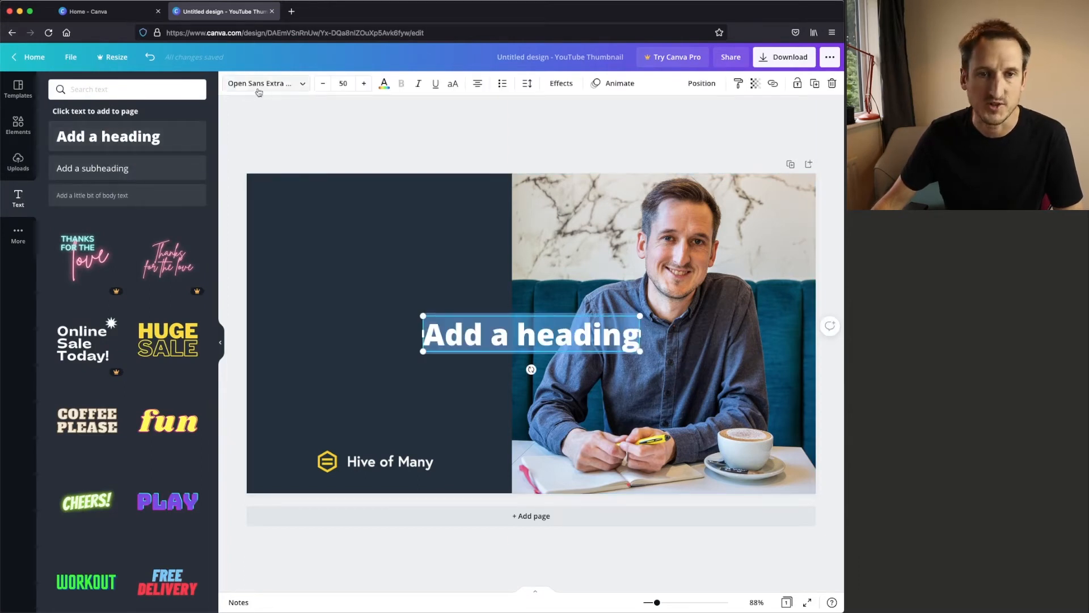
{"action": "left_click", "coordinate": [304, 85]}
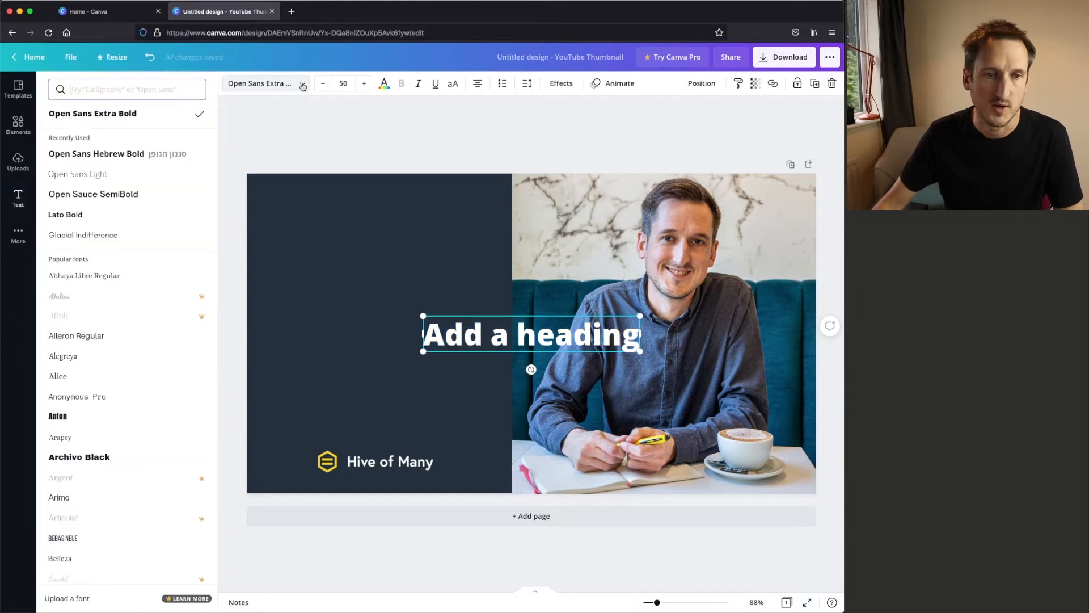
{"action": "left_click", "coordinate": [67, 239]}
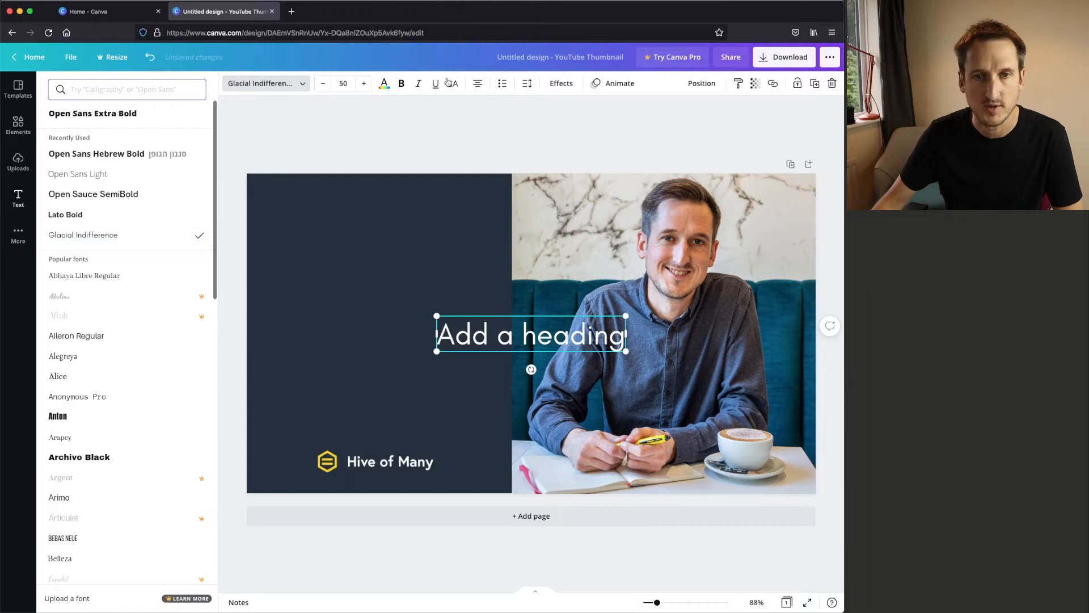
{"action": "left_click_drag", "start_coordinate": [551, 348], "coordinate": [454, 341]}
{"action": "left_click_drag", "start_coordinate": [552, 338], "coordinate": [397, 234]}
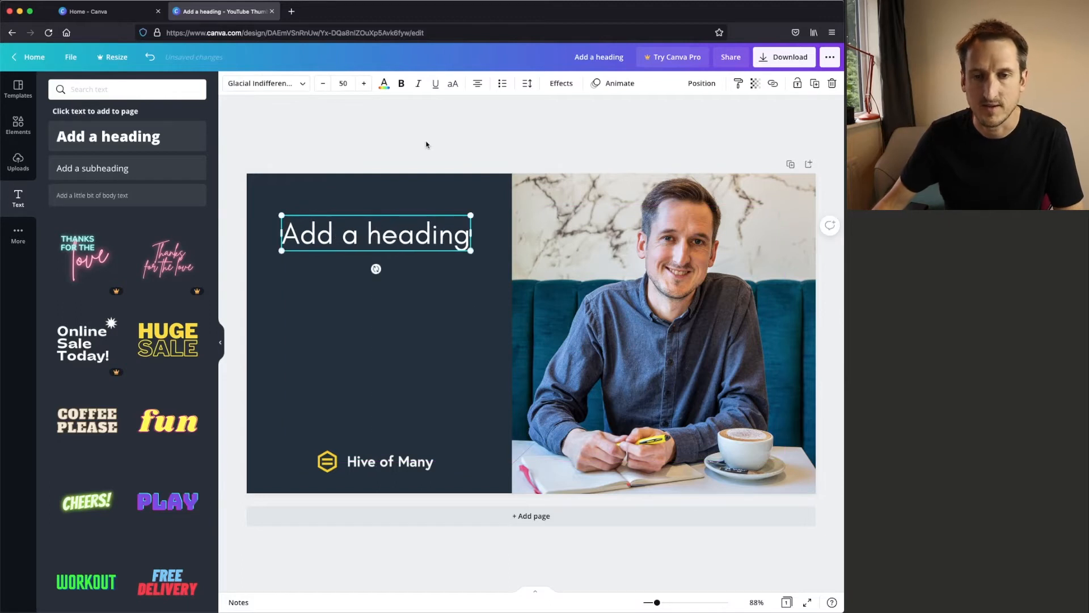
{"action": "left_click", "coordinate": [419, 151]}
Step: Replace the heading's placeholder text with "Marketing Tips"
{"action": "left_click", "coordinate": [395, 237]}
{"action": "left_click", "coordinate": [394, 236]}
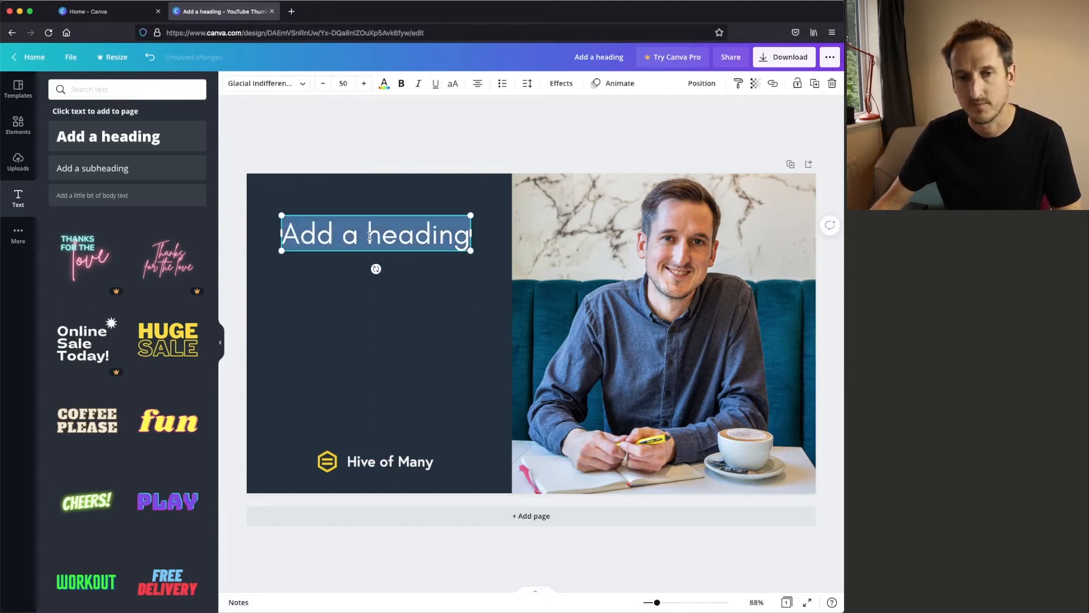
{"action": "key", "text": "BackSpace"}
{"action": "type", "text": "Marketing Tips"}
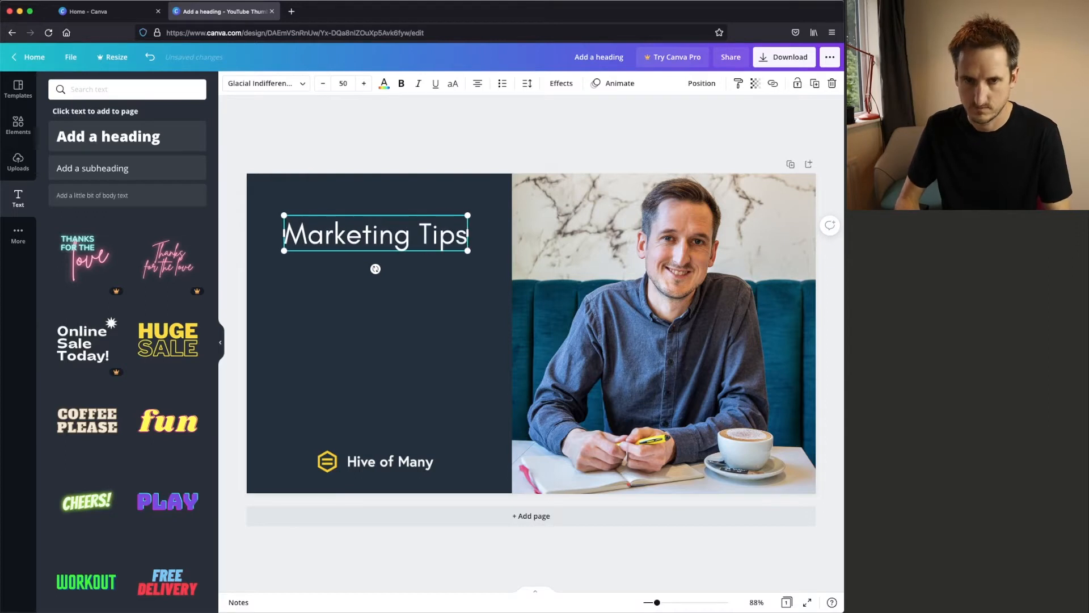
Step: Format the Marketing Tips heading as regular-weight uppercase at font size 44 and nudge it slightly upward
{"action": "key", "text": "super+a"}
{"action": "left_click", "coordinate": [402, 84]}
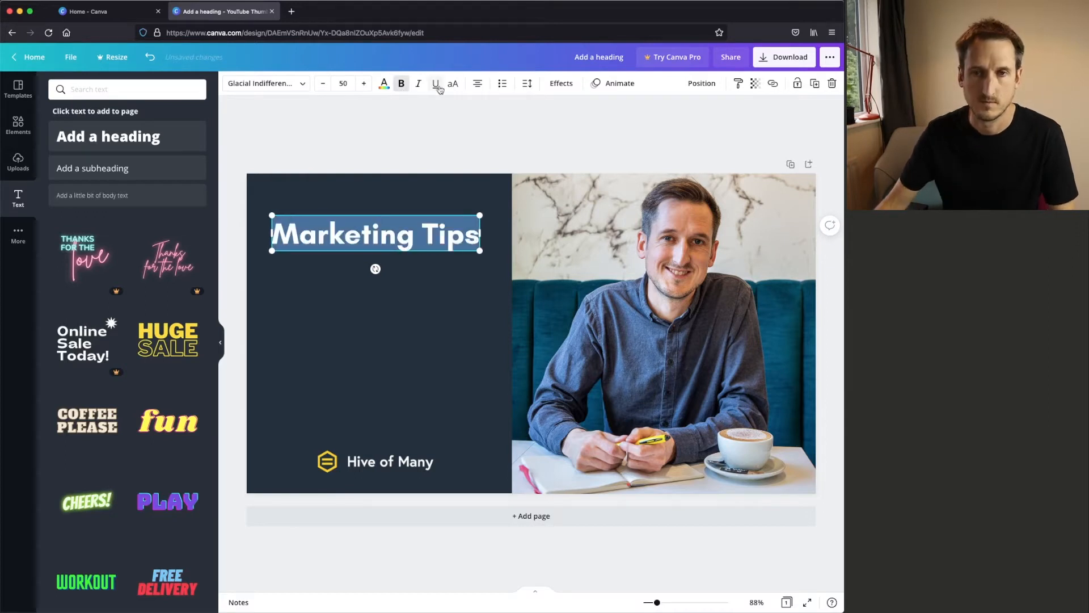
{"action": "left_click", "coordinate": [454, 85]}
{"action": "left_click", "coordinate": [402, 86]}
{"action": "triple_click", "coordinate": [323, 84]}
{"action": "triple_click", "coordinate": [323, 83]}
{"action": "left_click", "coordinate": [423, 258]}
{"action": "left_click_drag", "start_coordinate": [412, 235], "coordinate": [412, 224]}
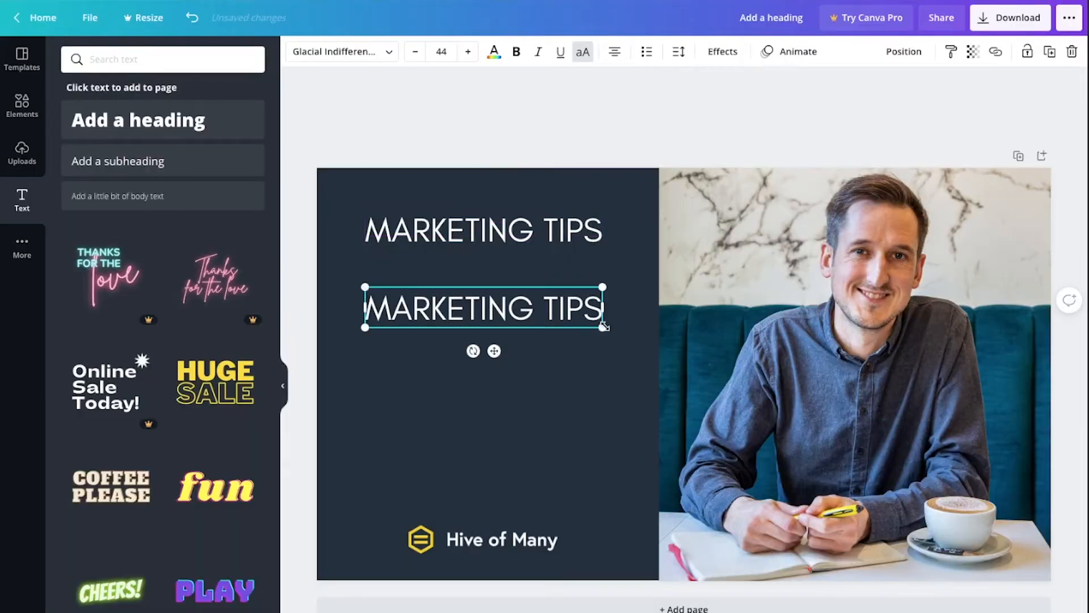
Step: Change the copied heading's text to "HOW TO GROW YOUR BUSINESS ONLINE" and left-align it
{"action": "key", "text": "ctrl+a"}
{"action": "type", "text": "HOW TO GROW YOUR BUSINES"}
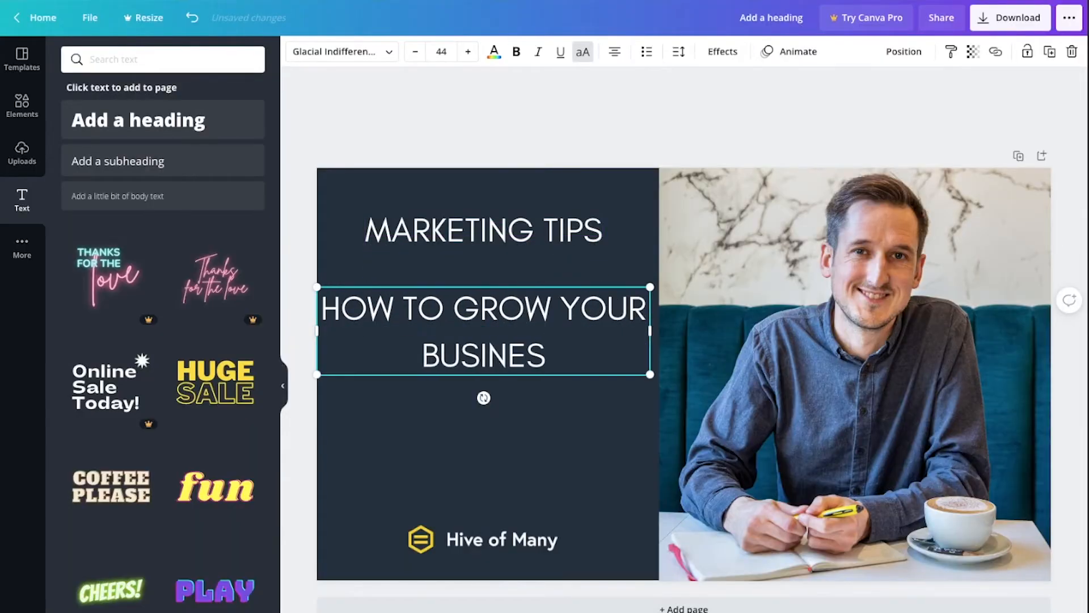
{"action": "key", "text": "ctrl+a"}
{"action": "left_click", "coordinate": [613, 50]}
Step: Fit the title's text box over two lines below the MARKETING TIPS heading and make its text bold
{"action": "left_click_drag", "start_coordinate": [914, 308], "coordinate": [652, 318]}
{"action": "left_click_drag", "start_coordinate": [531, 335], "coordinate": [579, 380]}
{"action": "key", "text": "ctrl+a"}
{"action": "left_click", "coordinate": [516, 52]}
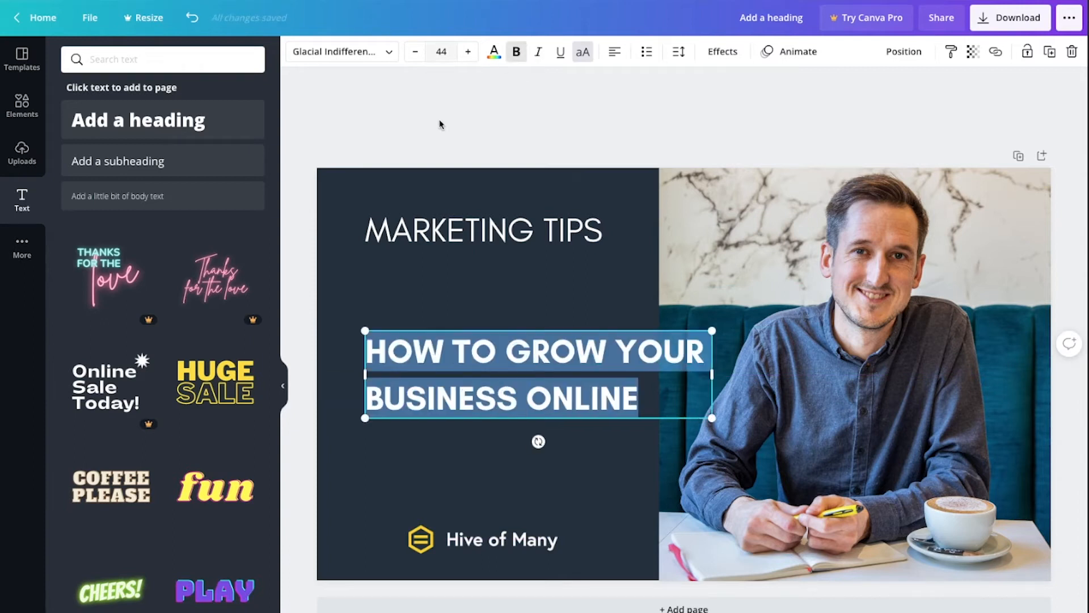
Step: Replace "YOUR" with "A" in the title and enlarge the text to about size 66
{"action": "double_click", "coordinate": [660, 350]}
{"action": "type", "text": "A"}
{"action": "left_click", "coordinate": [552, 439]}
{"action": "left_click", "coordinate": [592, 406]}
{"action": "left_click_drag", "start_coordinate": [646, 418], "coordinate": [787, 465]}
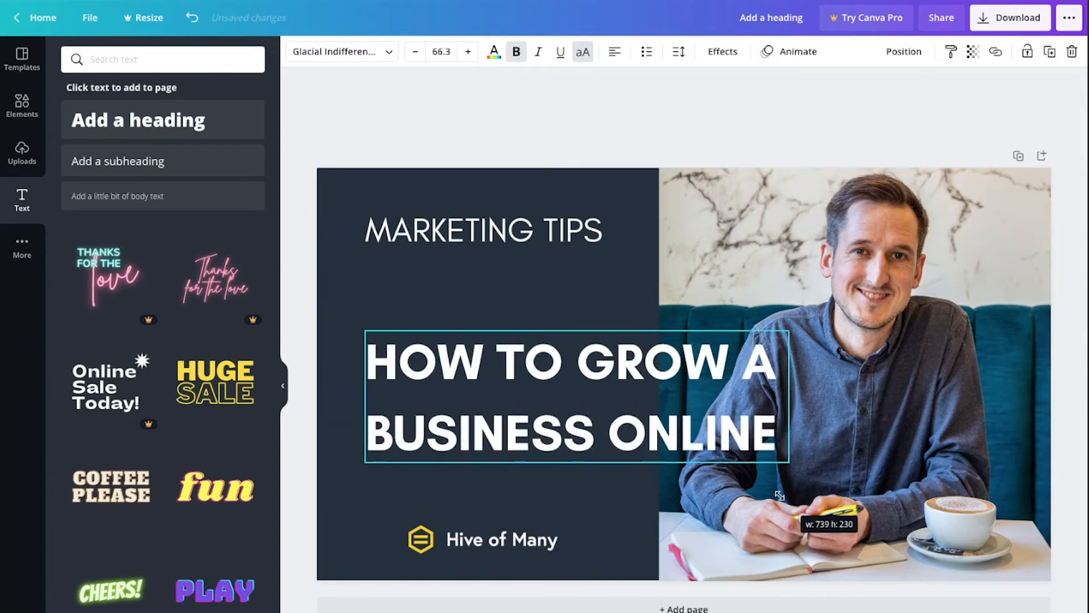
Step: Reposition the title and the MARKETING TIPS heading so their left edges line up
{"action": "left_click_drag", "start_coordinate": [666, 445], "coordinate": [656, 428]}
{"action": "left_click_drag", "start_coordinate": [476, 228], "coordinate": [469, 229]}
{"action": "left_click_drag", "start_coordinate": [487, 371], "coordinate": [488, 323]}
{"action": "left_click_drag", "start_coordinate": [412, 353], "coordinate": [412, 398]}
{"action": "left_click", "coordinate": [418, 96]}
Step: Set the page background to the near-black custom colour #1B1B1B
{"action": "left_click", "coordinate": [414, 282]}
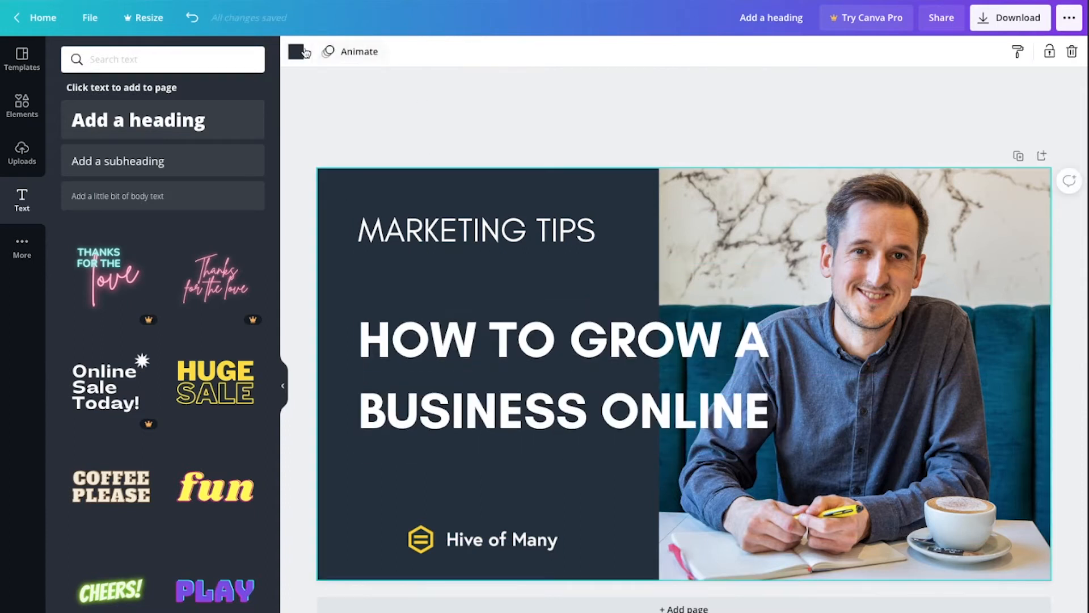
{"action": "left_click", "coordinate": [296, 52]}
{"action": "left_click", "coordinate": [77, 121]}
{"action": "left_click_drag", "start_coordinate": [145, 205], "coordinate": [66, 213]}
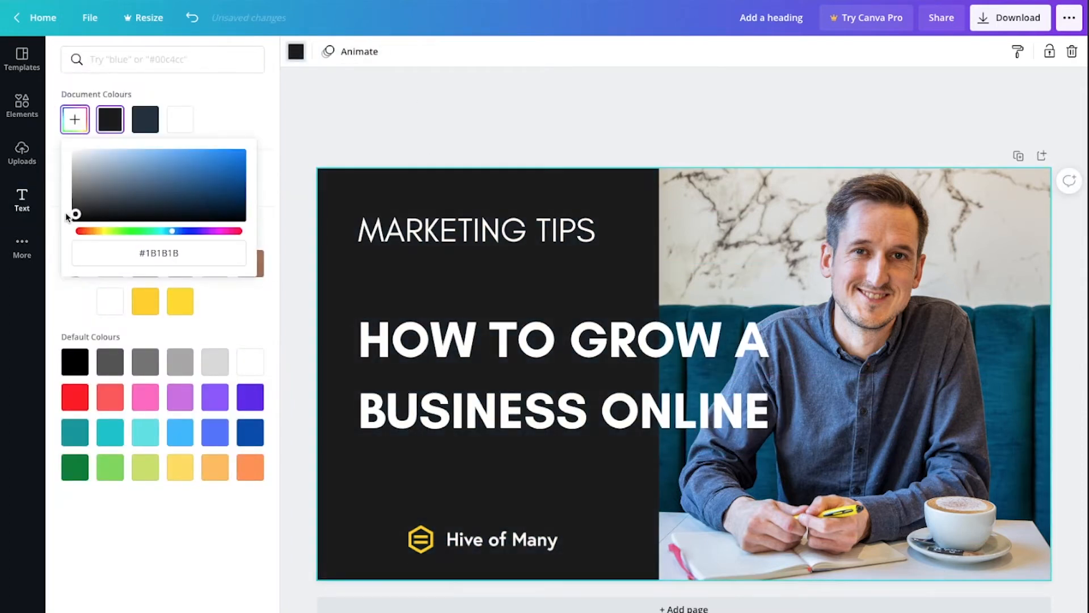
{"action": "left_click", "coordinate": [414, 105]}
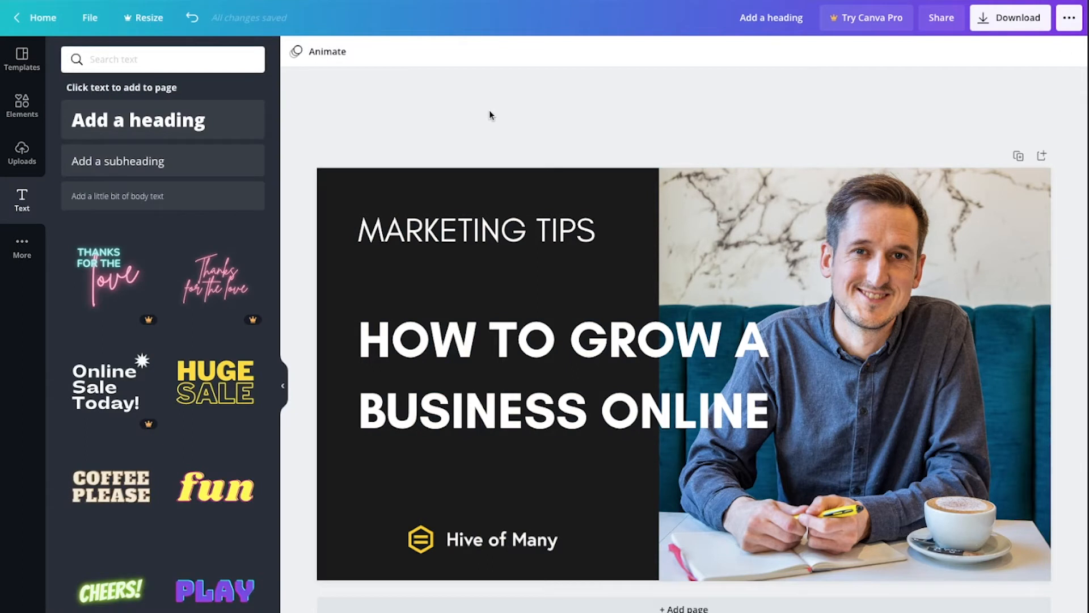
Step: Add a square shape and resize it into a strip about 780 by 136 behind the line "HOW TO GROW A"
{"action": "left_click", "coordinate": [26, 106]}
{"action": "left_click", "coordinate": [105, 170]}
{"action": "left_click_drag", "start_coordinate": [752, 287], "coordinate": [525, 299]}
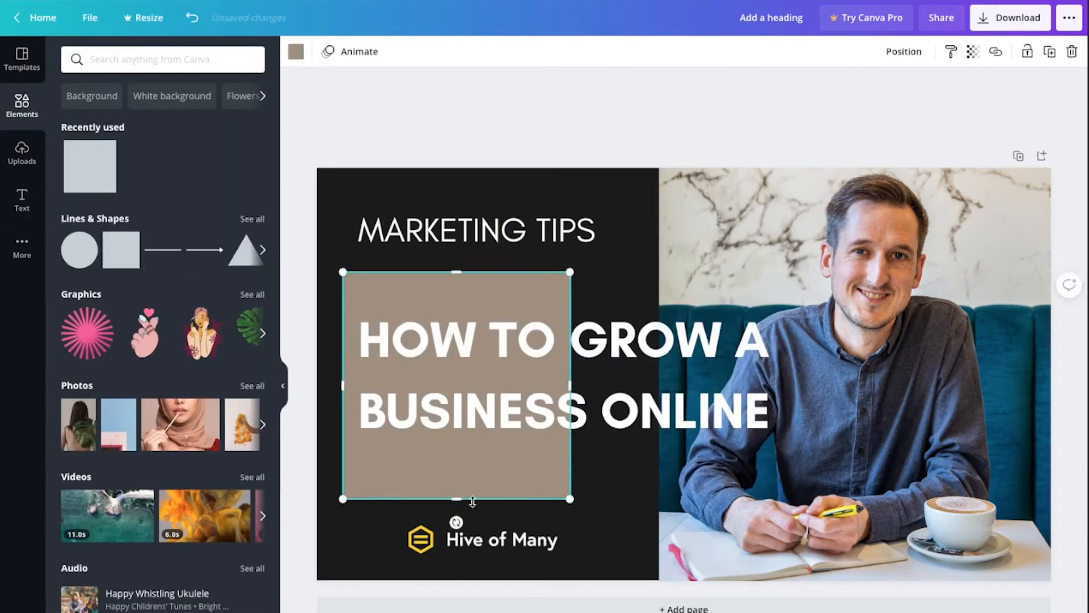
{"action": "left_click_drag", "start_coordinate": [461, 500], "coordinate": [462, 380]}
{"action": "left_click_drag", "start_coordinate": [462, 263], "coordinate": [461, 302]}
{"action": "left_click_drag", "start_coordinate": [570, 340], "coordinate": [794, 346]}
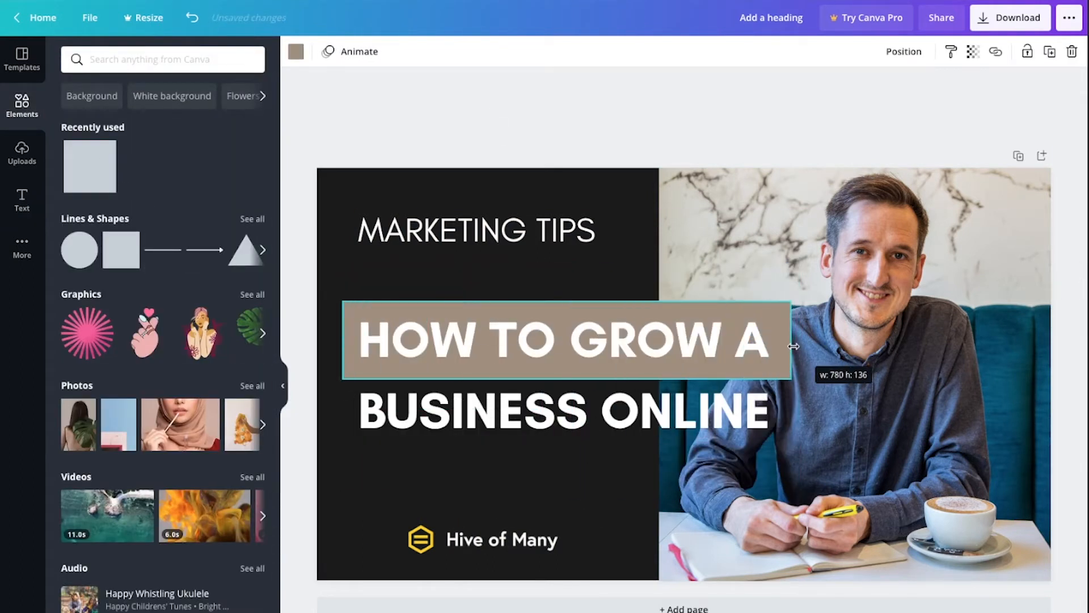
Step: Place a second strip behind the line "BUSINESS ONLINE", making it slightly shorter and narrower than the first
{"action": "left_click_drag", "start_coordinate": [352, 316], "coordinate": [352, 393]}
{"action": "left_click_drag", "start_coordinate": [567, 456], "coordinate": [567, 444]}
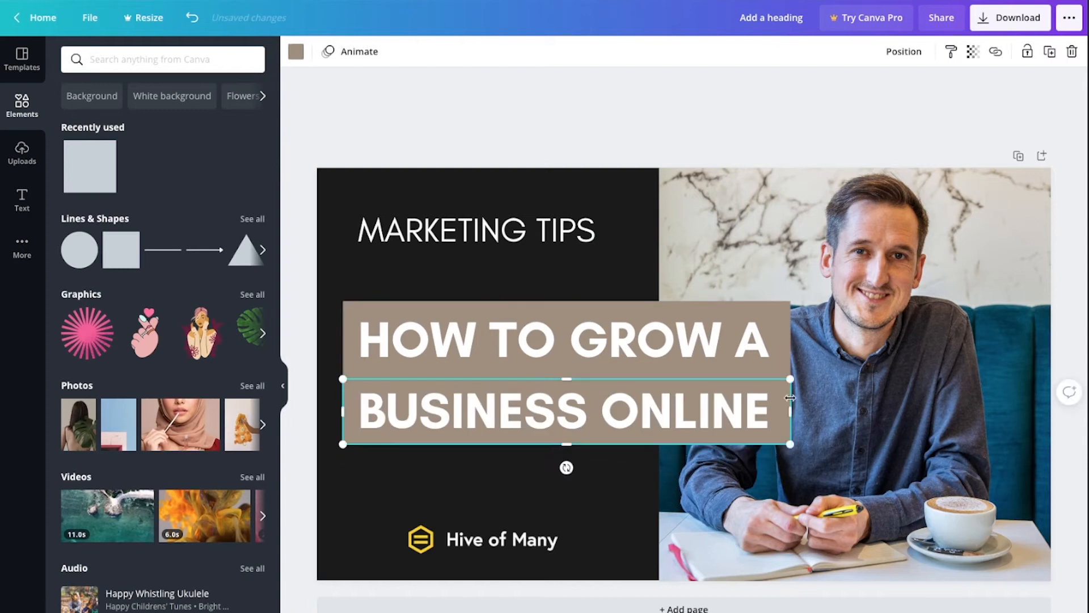
{"action": "left_click_drag", "start_coordinate": [791, 412], "coordinate": [782, 412]}
{"action": "left_click", "coordinate": [704, 103]}
{"action": "left_click", "coordinate": [351, 411]}
{"action": "left_click", "coordinate": [685, 116]}
Step: Recolour both strips behind the title with the near-black document colour used for the background
{"action": "left_click", "coordinate": [352, 334]}
{"action": "left_click", "coordinate": [296, 52]}
{"action": "left_click", "coordinate": [111, 126]}
{"action": "left_click", "coordinate": [345, 441]}
{"action": "left_click", "coordinate": [296, 51]}
{"action": "left_click", "coordinate": [110, 126]}
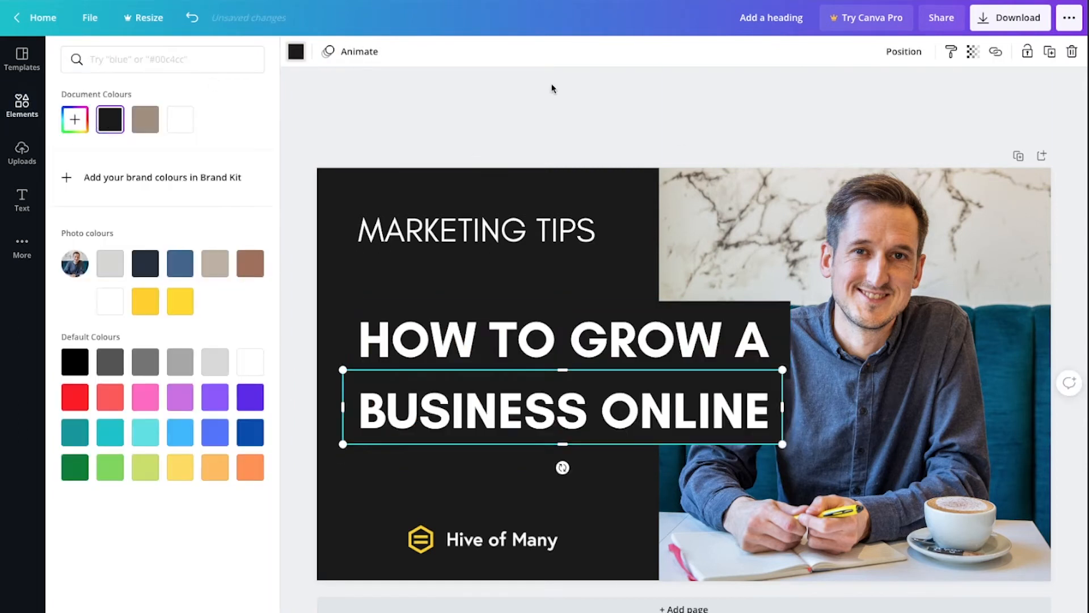
{"action": "left_click", "coordinate": [552, 90]}
Step: Select the title together with its two strips and shift them slightly to the left
{"action": "left_click_drag", "start_coordinate": [299, 333], "coordinate": [418, 440]}
{"action": "left_click_drag", "start_coordinate": [620, 345], "coordinate": [603, 345]}
{"action": "left_click", "coordinate": [656, 110]}
Step: Set the MARKETING TIPS heading's text colour to yellow #ffd016
{"action": "left_click", "coordinate": [534, 229]}
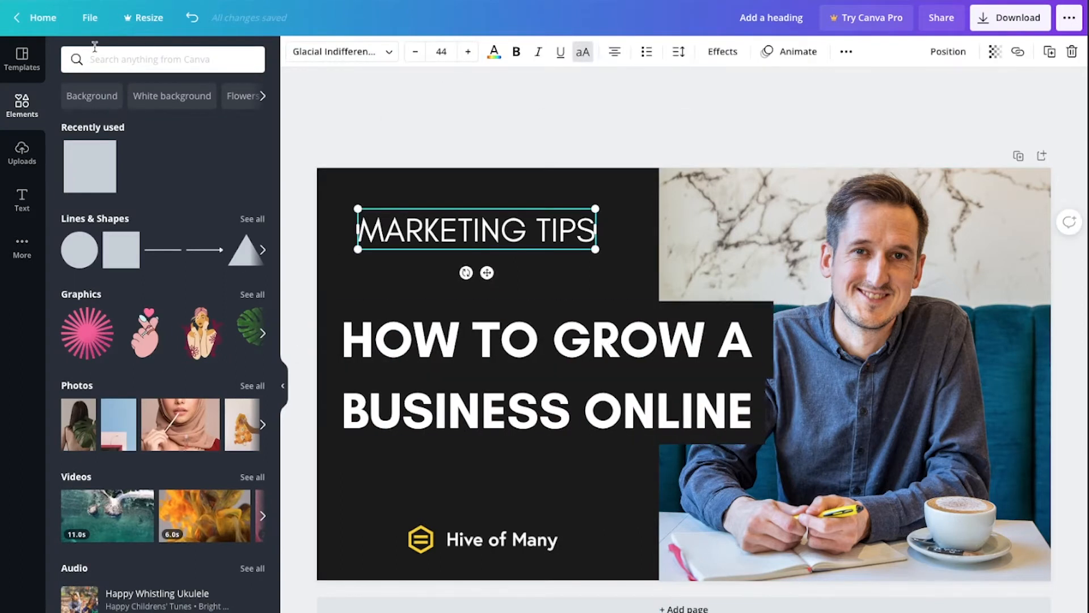
{"action": "left_click", "coordinate": [494, 53]}
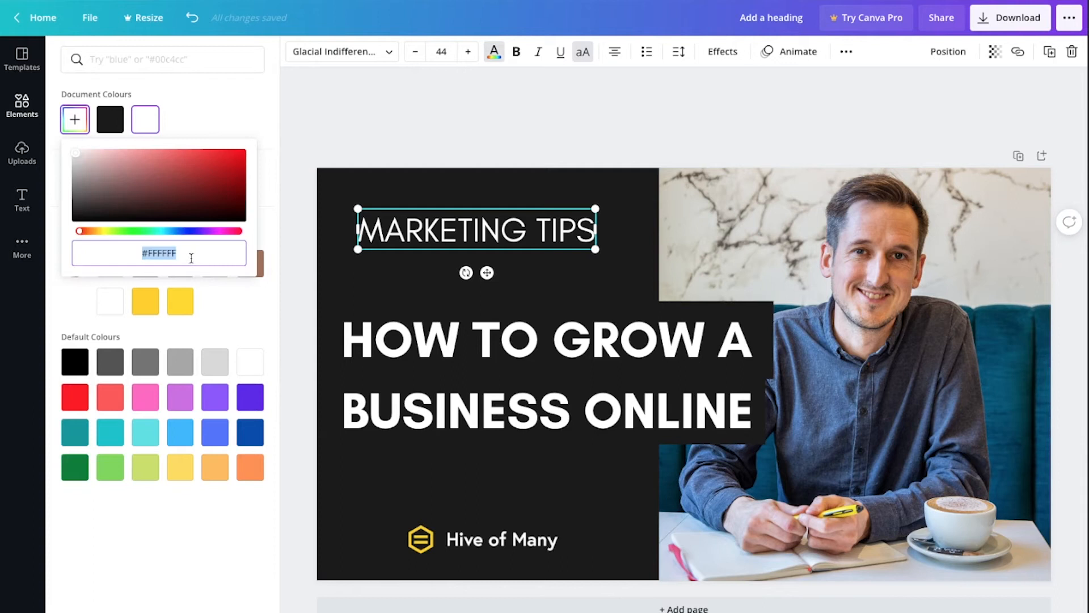
{"action": "type", "text": "#ffd016"}
{"action": "key", "text": "Return"}
{"action": "left_click", "coordinate": [500, 136]}
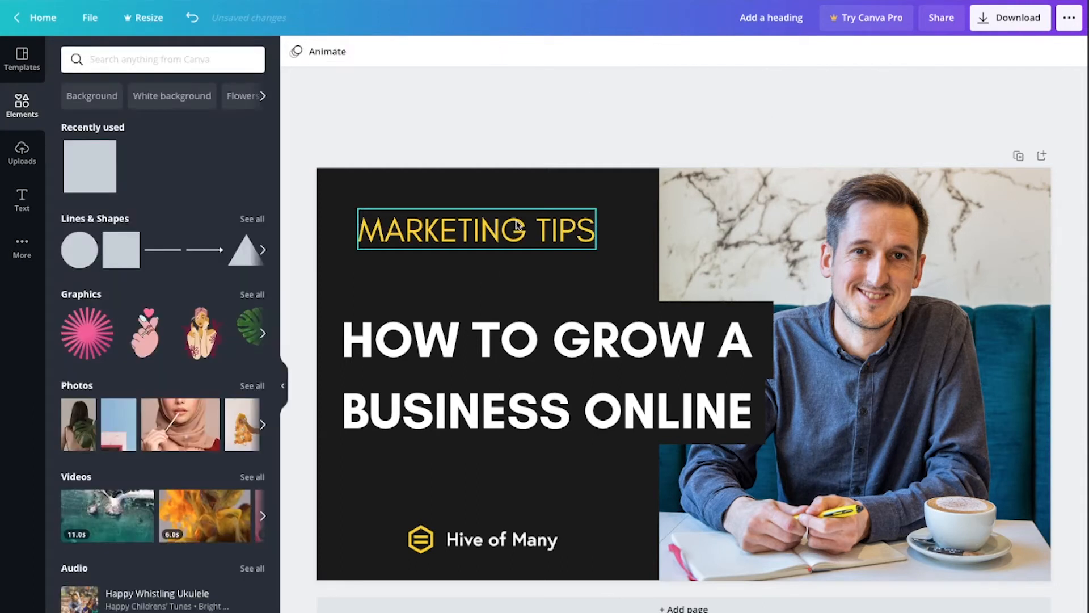
{"action": "left_click", "coordinate": [603, 348]}
{"action": "left_click", "coordinate": [603, 348]}
{"action": "double_click", "coordinate": [493, 228]}
{"action": "left_click", "coordinate": [416, 52]}
{"action": "left_click", "coordinate": [416, 52]}
{"action": "left_click", "coordinate": [415, 52]}
{"action": "left_click", "coordinate": [416, 52]}
{"action": "left_click", "coordinate": [548, 228]}
{"action": "type", "text": "FOR NEW"}
{"action": "key", "text": "ctrl+z"}
{"action": "key", "text": "ctrl+z"}
{"action": "key", "text": "ctrl+z"}
{"action": "key", "text": "ctrl+z"}
{"action": "key", "text": "ctrl+z"}
{"action": "key", "text": "ctrl+z"}
Step: Move the MARKETING TIPS heading close above the title and the Hive of Many logo close below it
{"action": "left_click", "coordinate": [605, 195]}
{"action": "left_click_drag", "start_coordinate": [522, 224], "coordinate": [554, 269]}
{"action": "left_click_drag", "start_coordinate": [491, 543], "coordinate": [504, 490]}
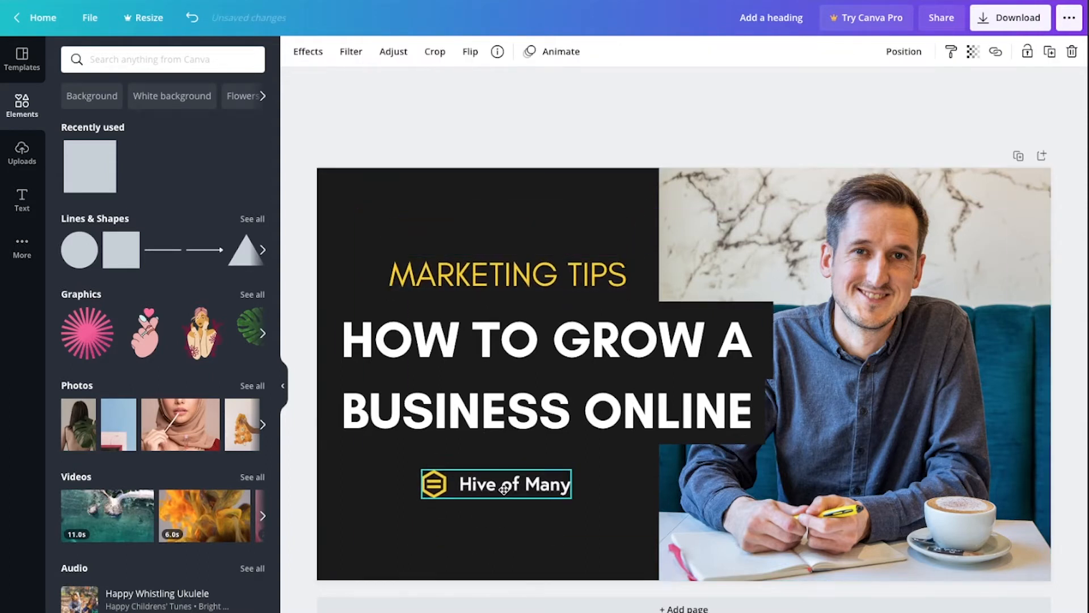
{"action": "left_click", "coordinate": [664, 112]}
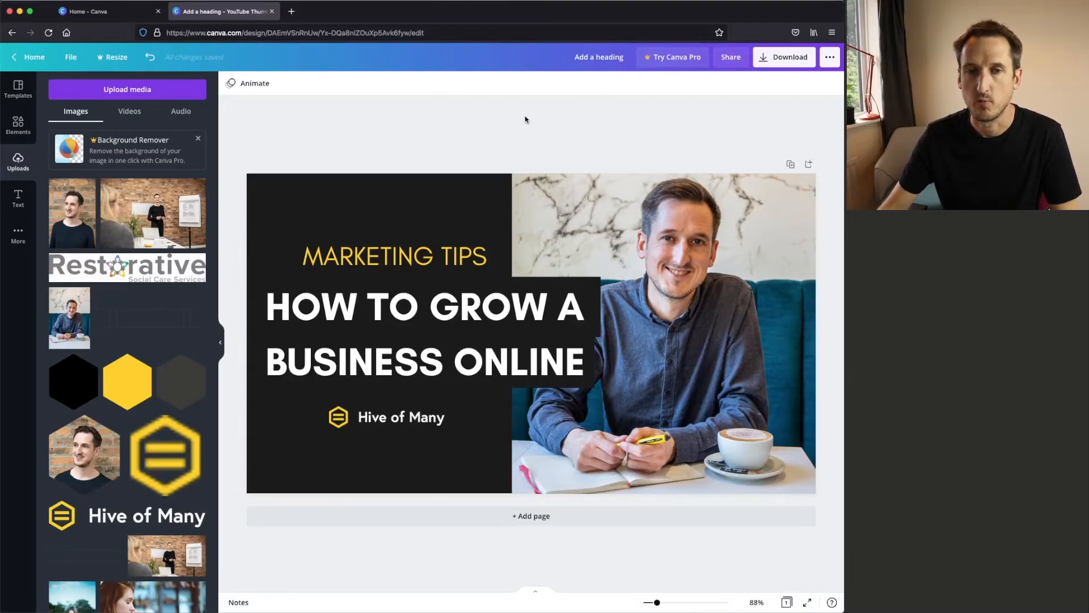
Step: Duplicate the finished thumbnail page
{"action": "left_click", "coordinate": [792, 166]}
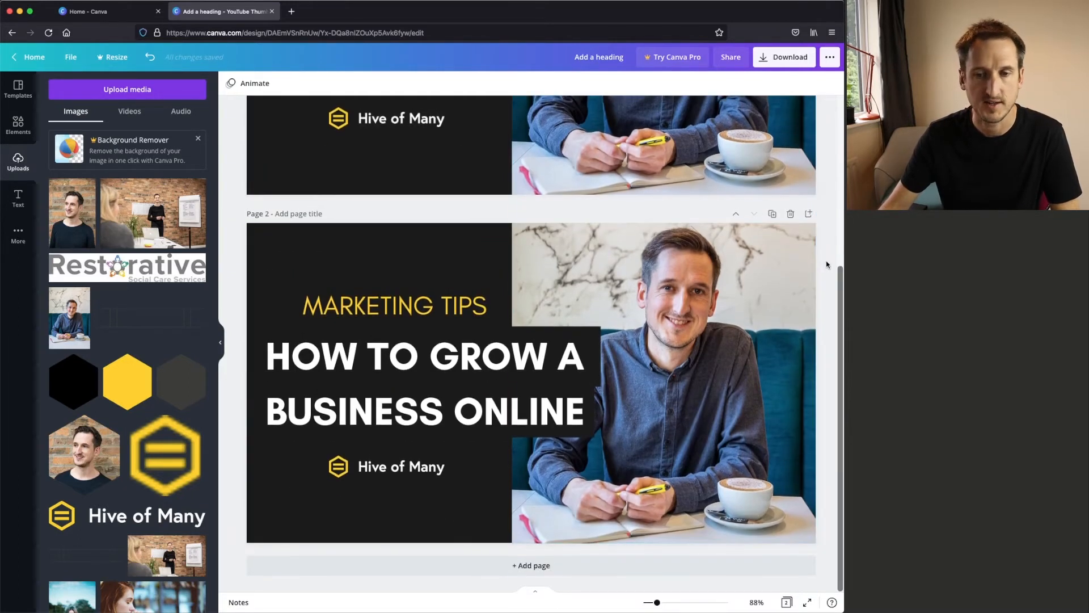
Step: Replace the café portrait on page 2 with the uploaded brick-wall portrait, enlarged to fill the page's full height at the right edge
{"action": "left_click", "coordinate": [734, 299]}
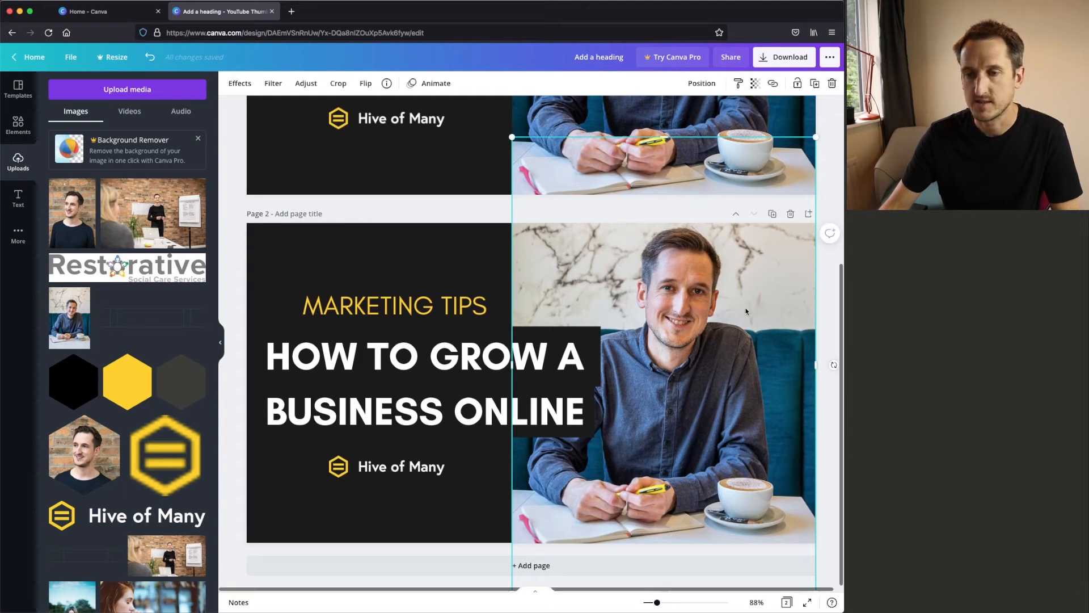
{"action": "key", "text": "Delete"}
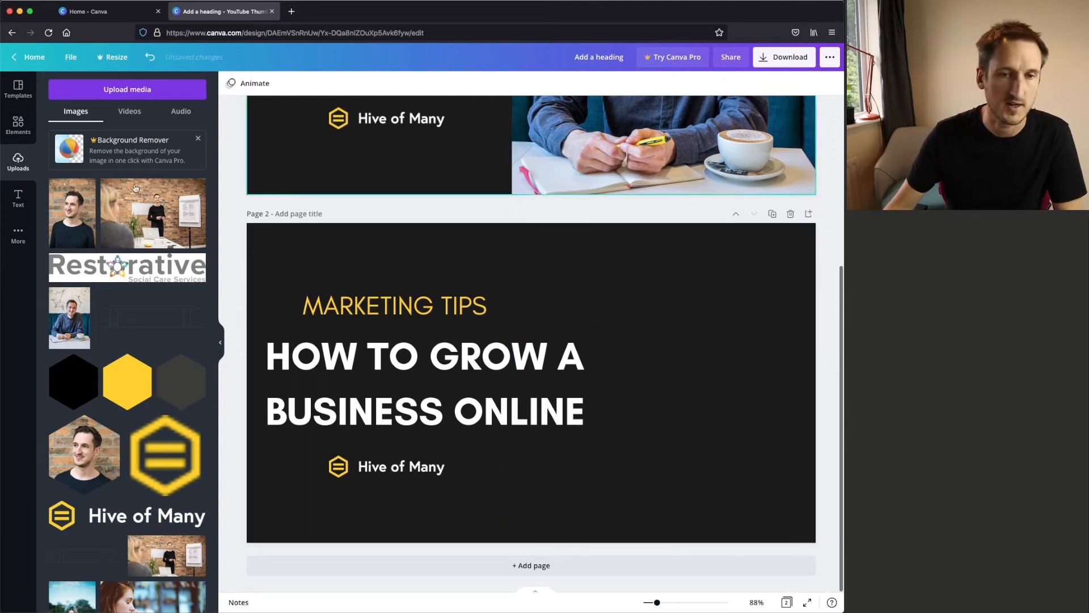
{"action": "left_click_drag", "start_coordinate": [72, 213], "coordinate": [675, 276]}
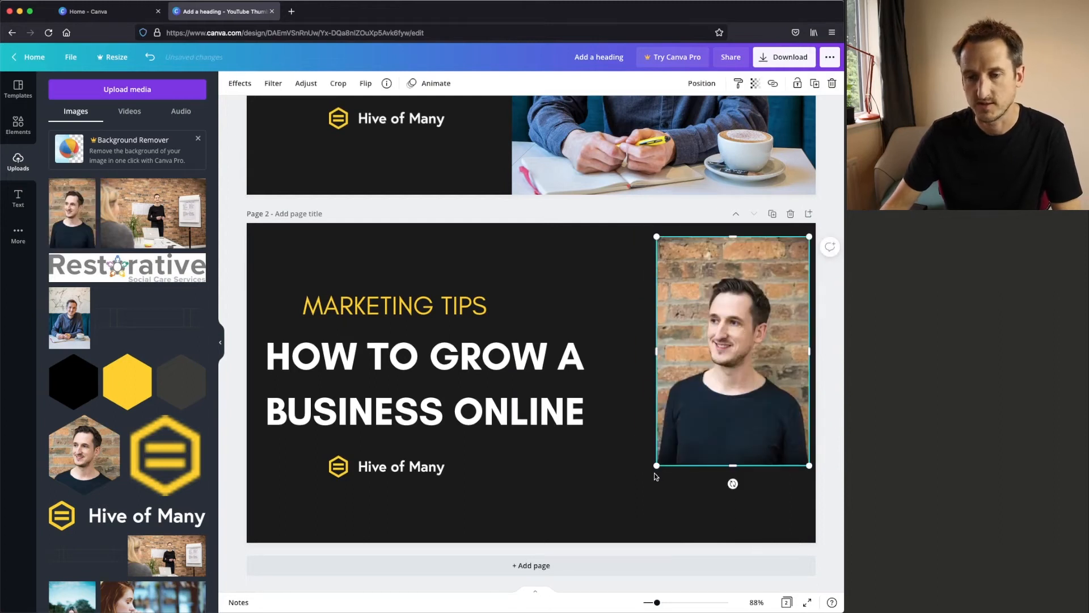
{"action": "left_click_drag", "start_coordinate": [657, 466], "coordinate": [554, 585]}
{"action": "mouse_move", "coordinate": [731, 408]}
{"action": "left_mouse_down"}
{"action": "mouse_move", "coordinate": [744, 422]}
{"action": "mouse_move", "coordinate": [749, 404]}
{"action": "left_mouse_up"}
Step: Send the brick-wall portrait to the back, behind the title and strips, and move it up slightly
{"action": "right_click", "coordinate": [744, 410]}
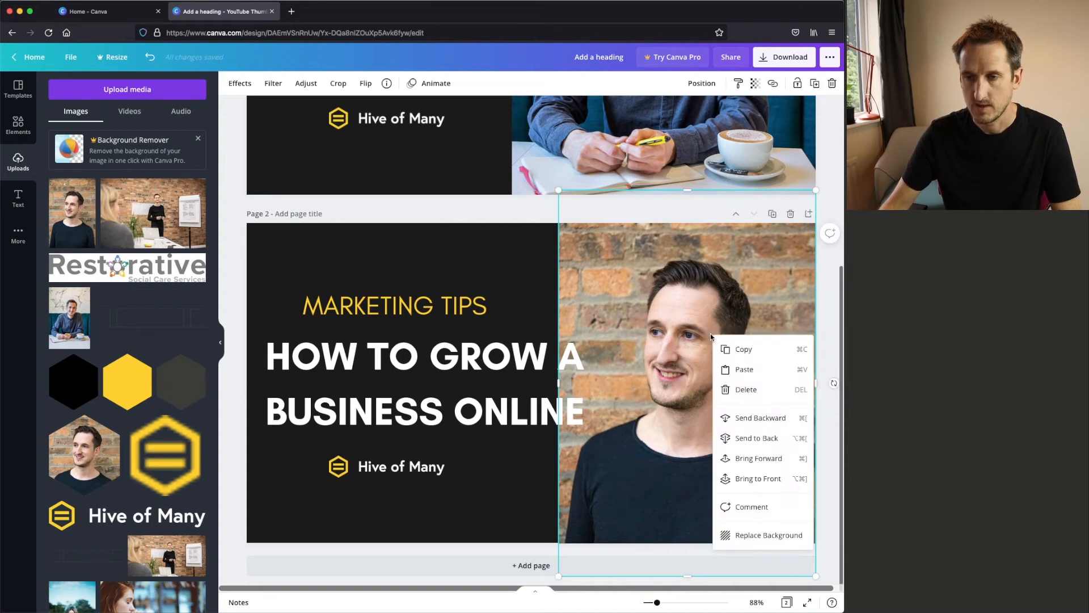
{"action": "left_click", "coordinate": [778, 440]}
{"action": "left_click_drag", "start_coordinate": [760, 399], "coordinate": [760, 372]}
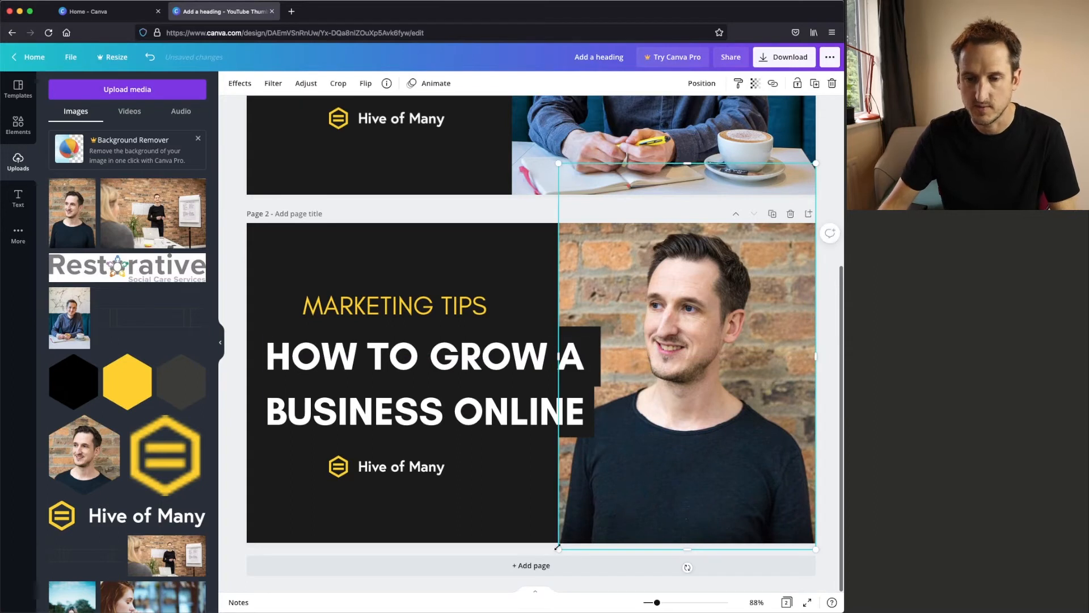
Step: Enlarge the brick-wall portrait slightly towards the title and fine-tune its position, keeping the whole head in view and the page height filled
{"action": "left_click_drag", "start_coordinate": [560, 549], "coordinate": [513, 577]}
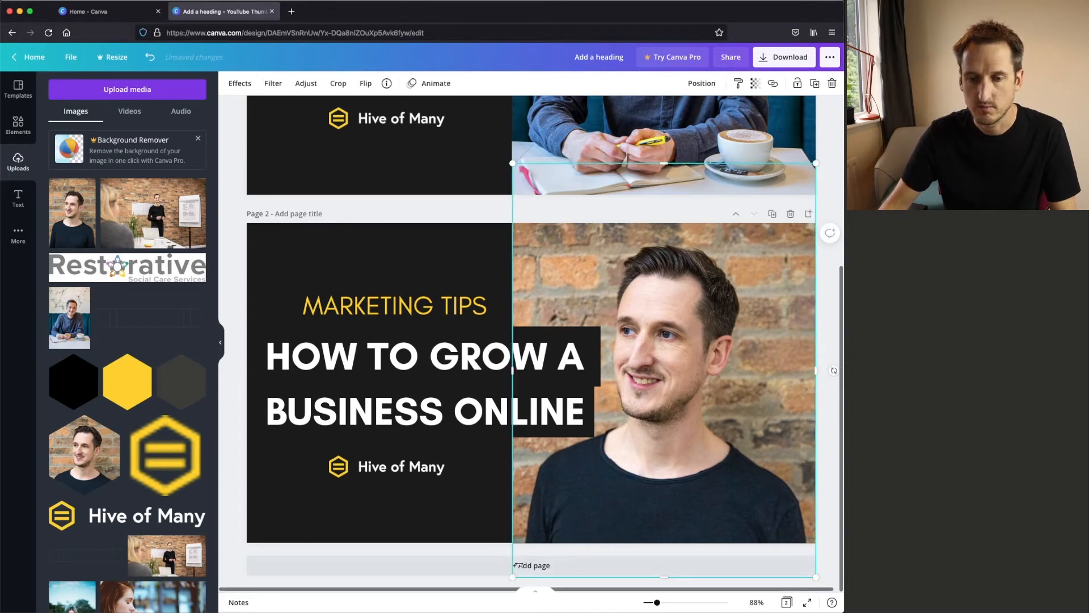
{"action": "left_click_drag", "start_coordinate": [513, 574], "coordinate": [523, 563]}
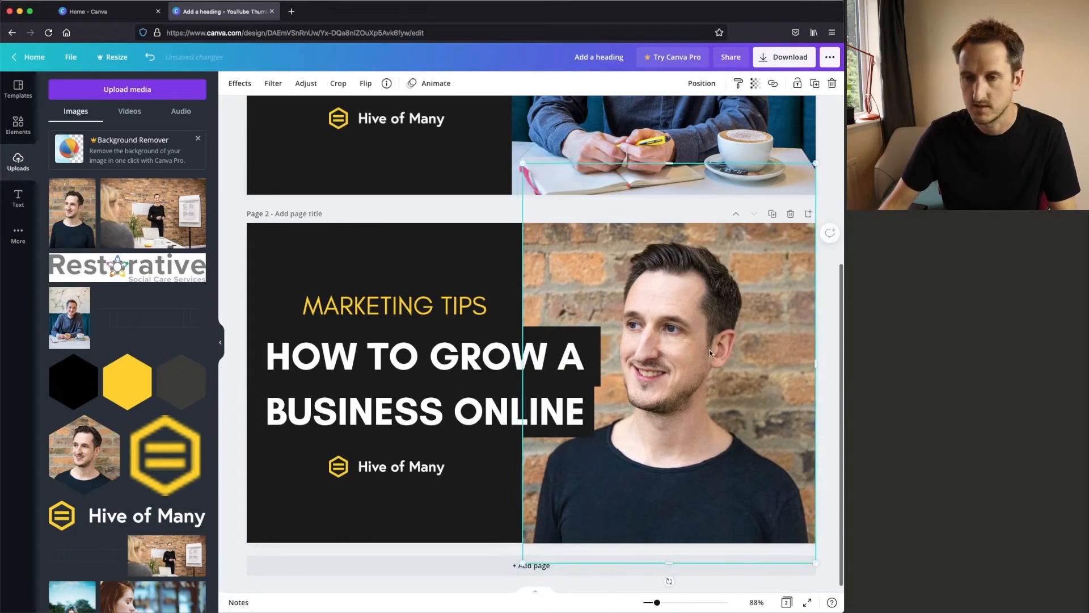
{"action": "mouse_move", "coordinate": [523, 164]}
{"action": "left_mouse_down"}
{"action": "mouse_move", "coordinate": [539, 188]}
{"action": "mouse_move", "coordinate": [531, 179]}
{"action": "left_mouse_up"}
{"action": "left_click_drag", "start_coordinate": [709, 412], "coordinate": [709, 407]}
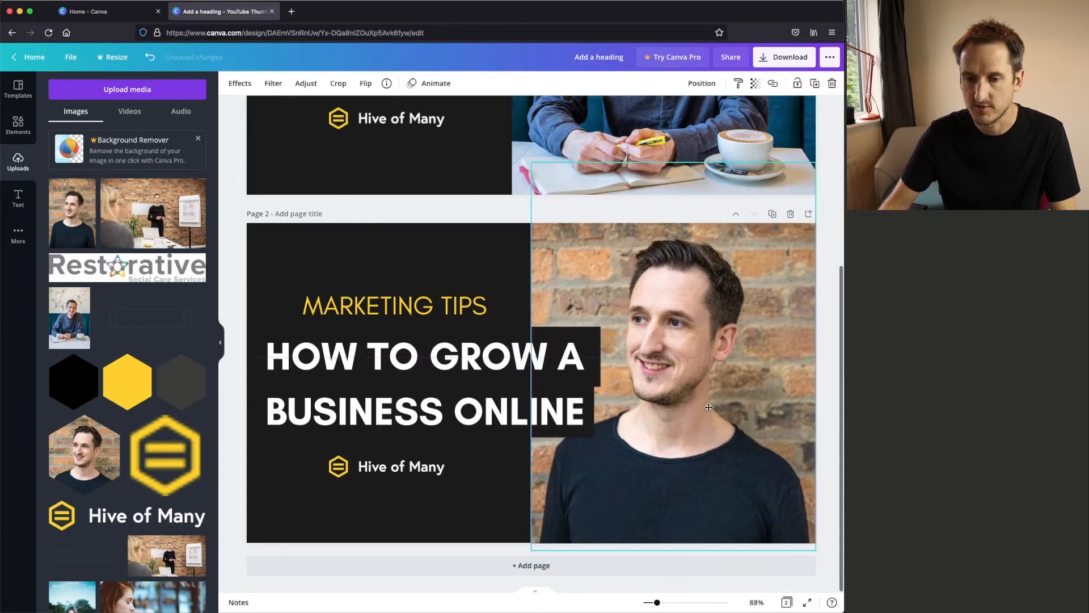
{"action": "left_click", "coordinate": [824, 265]}
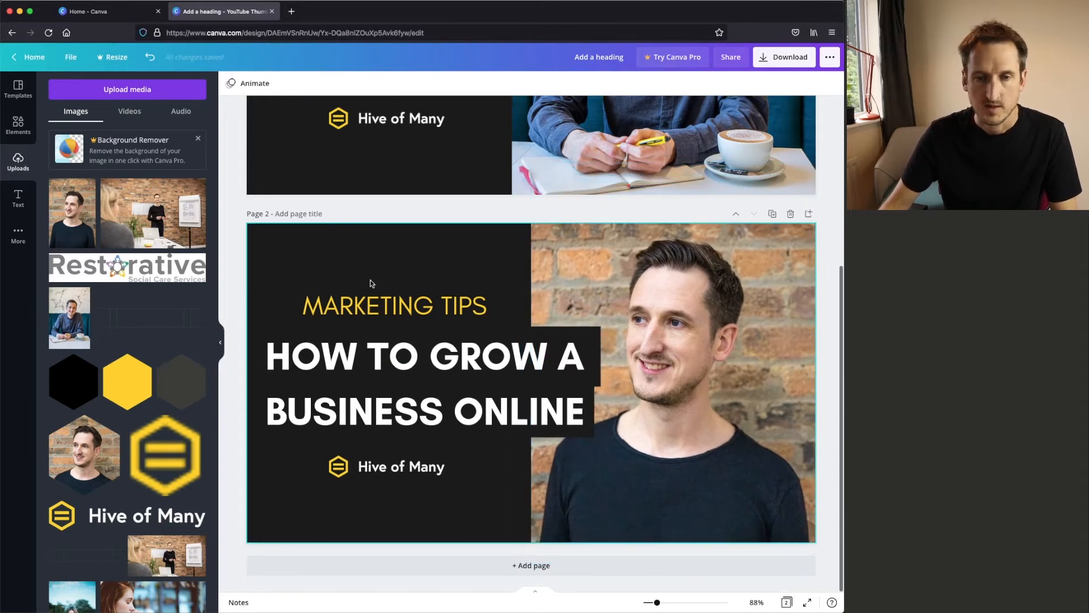
Step: Change the yellow heading on page 2 to BRANDING TIPS
{"action": "left_click", "coordinate": [471, 298]}
{"action": "left_click", "coordinate": [403, 306]}
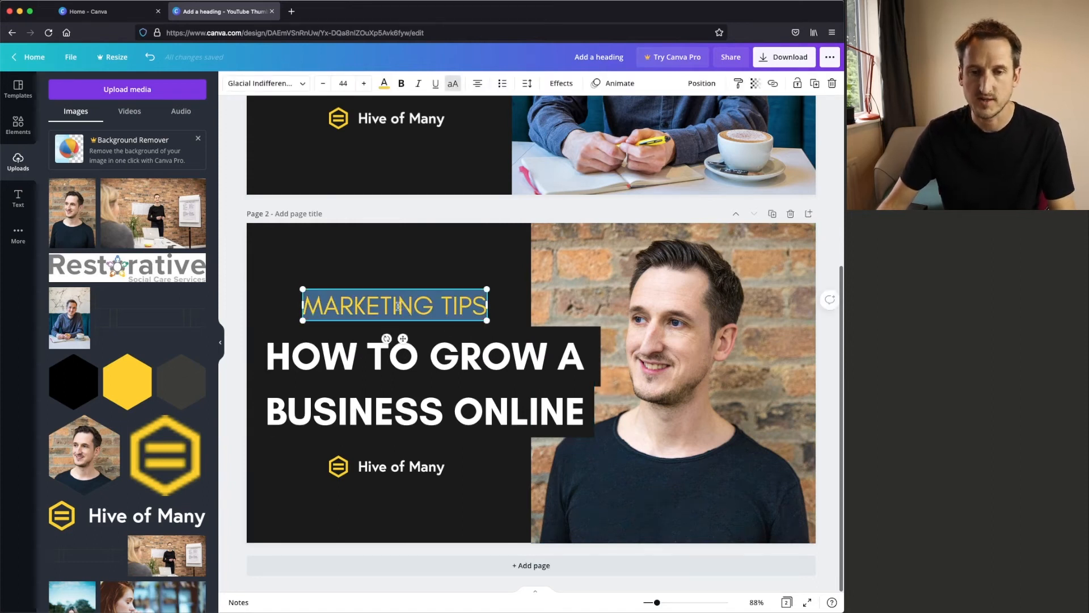
{"action": "double_click", "coordinate": [392, 306]}
{"action": "type", "text": "BRQND"}
{"action": "key", "text": "BackSpace"}
{"action": "key", "text": "BackSpace"}
{"action": "key", "text": "BackSpace"}
{"action": "type", "text": "ADN"}
{"action": "key", "text": "BackSpace"}
{"action": "key", "text": "BackSpace"}
{"action": "type", "text": "N"}
{"action": "key", "text": "BackSpace"}
{"action": "type", "text": "NDING TIPS"}
{"action": "key", "text": "BackSpace"}
Step: Replace the page 2 title with HOW TO GROW YOUR BRAND ONLINE, broken into two lines after GROW
{"action": "left_click", "coordinate": [508, 403]}
{"action": "key", "text": "cmd+a"}
{"action": "type", "text": "H"}
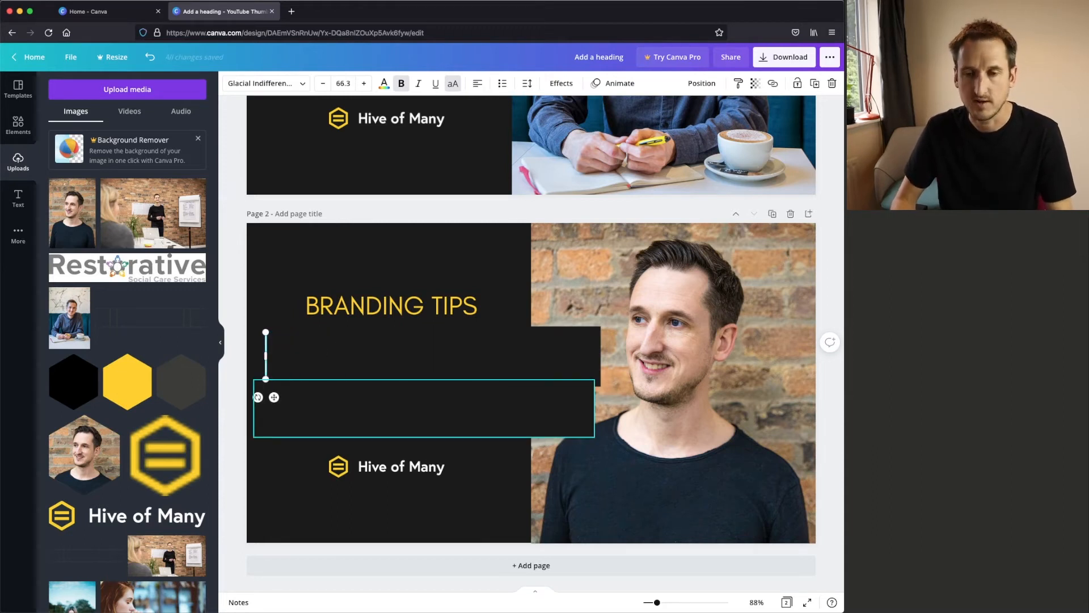
{"action": "type", "text": "HOW TO GROW YOUR BRAND"}
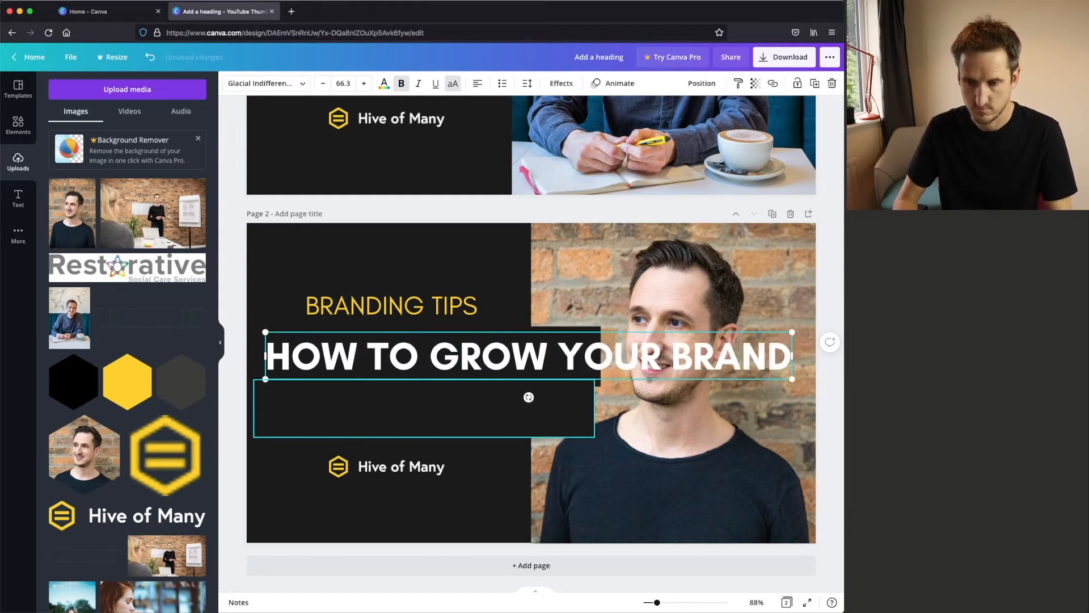
{"action": "left_click_drag", "start_coordinate": [670, 355], "coordinate": [562, 356]}
{"action": "left_click", "coordinate": [584, 407]}
{"action": "left_click_drag", "start_coordinate": [593, 404], "coordinate": [511, 404]}
{"action": "key", "text": "super+z"}
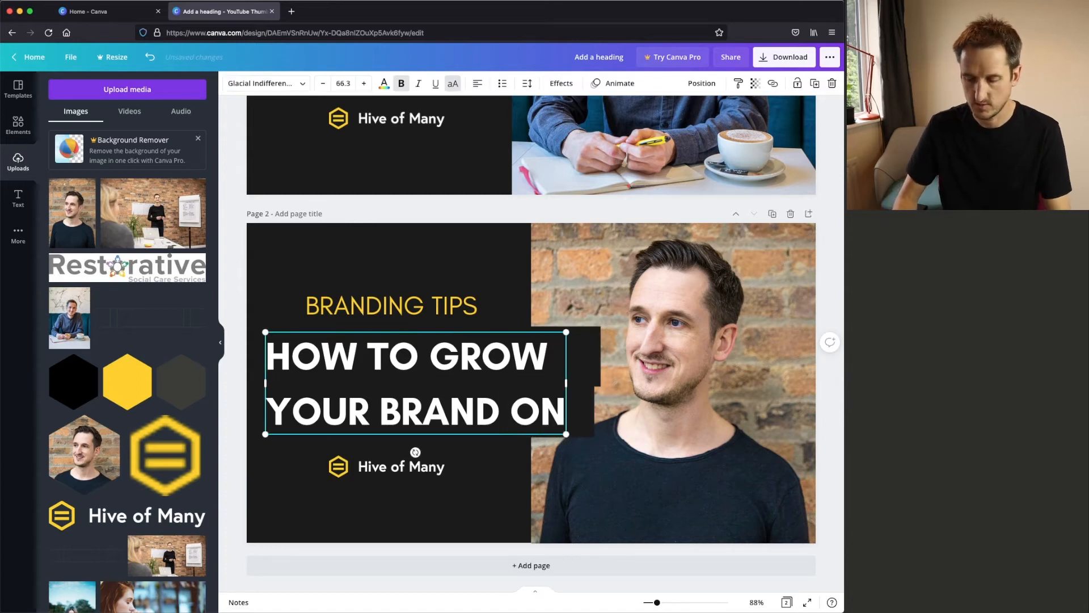
Step: Fit the two black strips to the ends of the new title lines and shift the portrait right so the face clears the title
{"action": "left_click", "coordinate": [584, 356]}
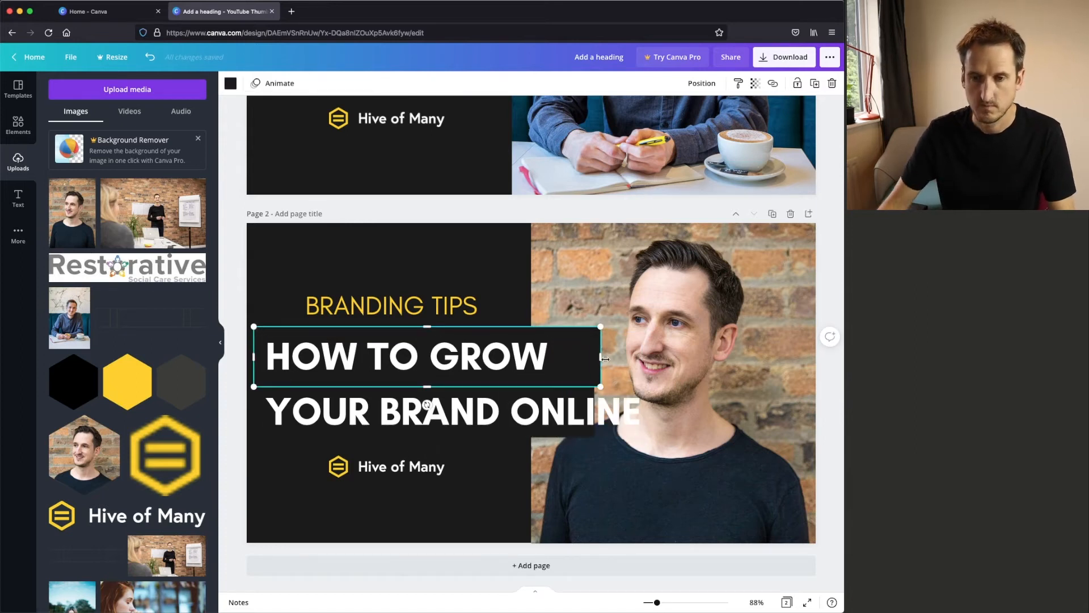
{"action": "left_click_drag", "start_coordinate": [600, 357], "coordinate": [557, 358]}
{"action": "left_click", "coordinate": [582, 382]}
{"action": "left_click", "coordinate": [582, 383]}
{"action": "left_click_drag", "start_coordinate": [594, 410], "coordinate": [656, 411]}
{"action": "left_click_drag", "start_coordinate": [654, 328], "coordinate": [693, 333]}
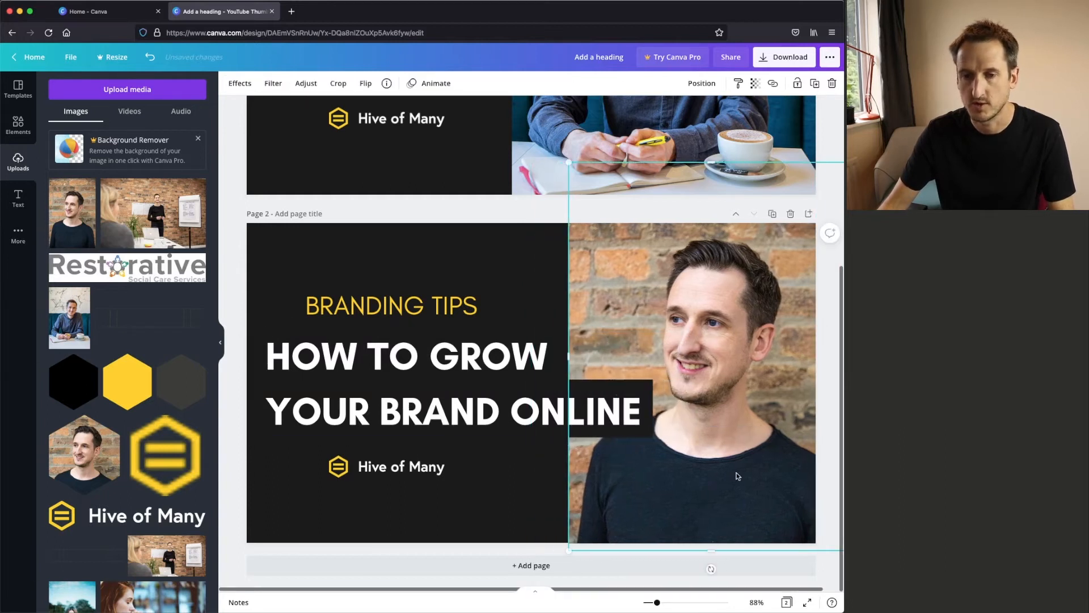
{"action": "key", "text": "super+z"}
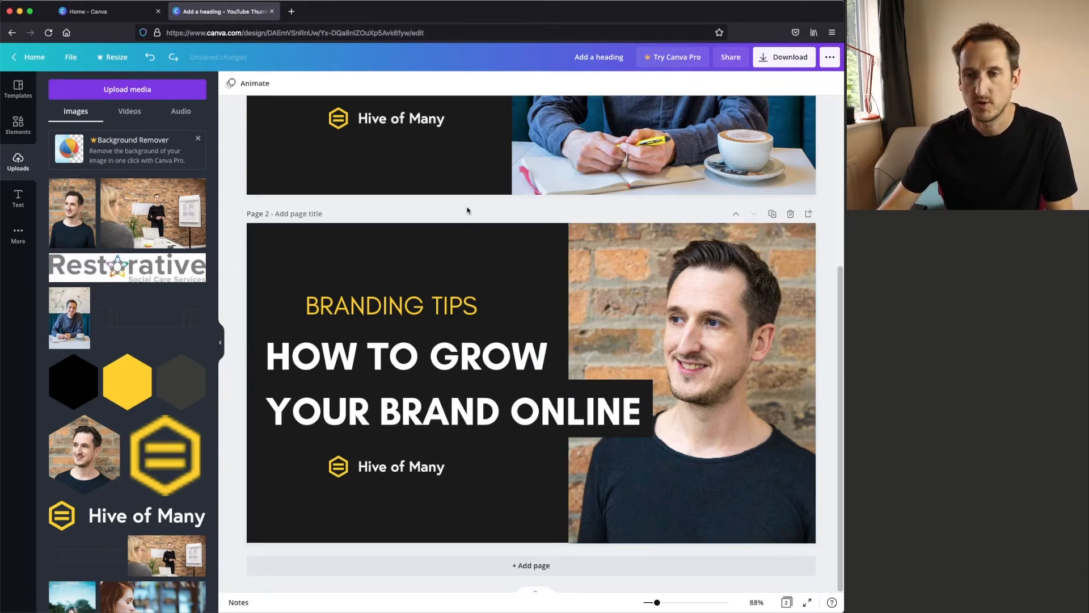
Step: Duplicate the BRANDING TIPS thumbnail page and delete the portrait from the copy
{"action": "left_click", "coordinate": [772, 214]}
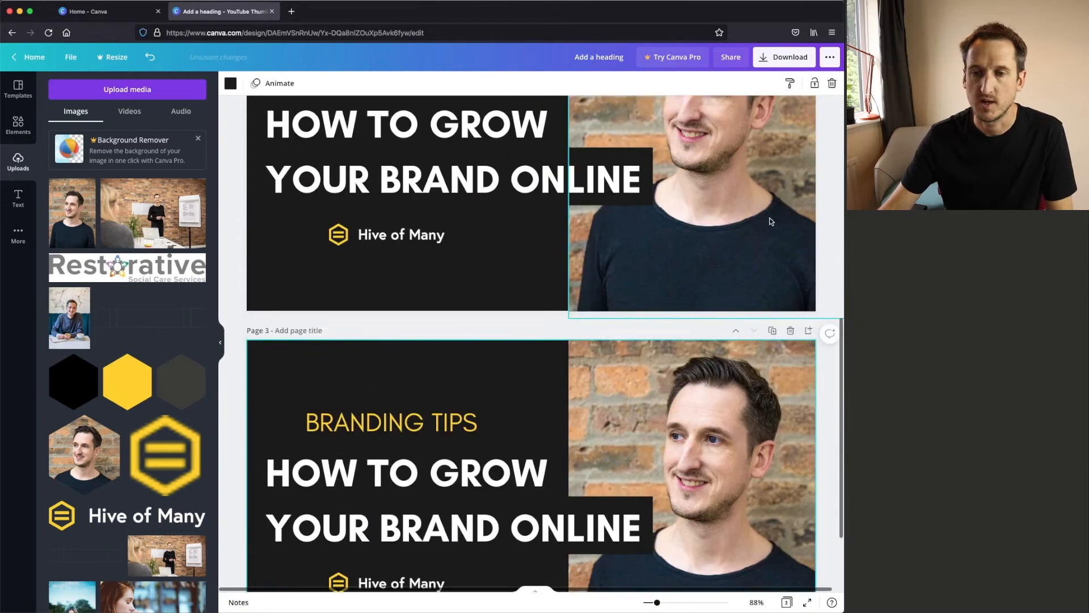
{"action": "left_click", "coordinate": [696, 296]}
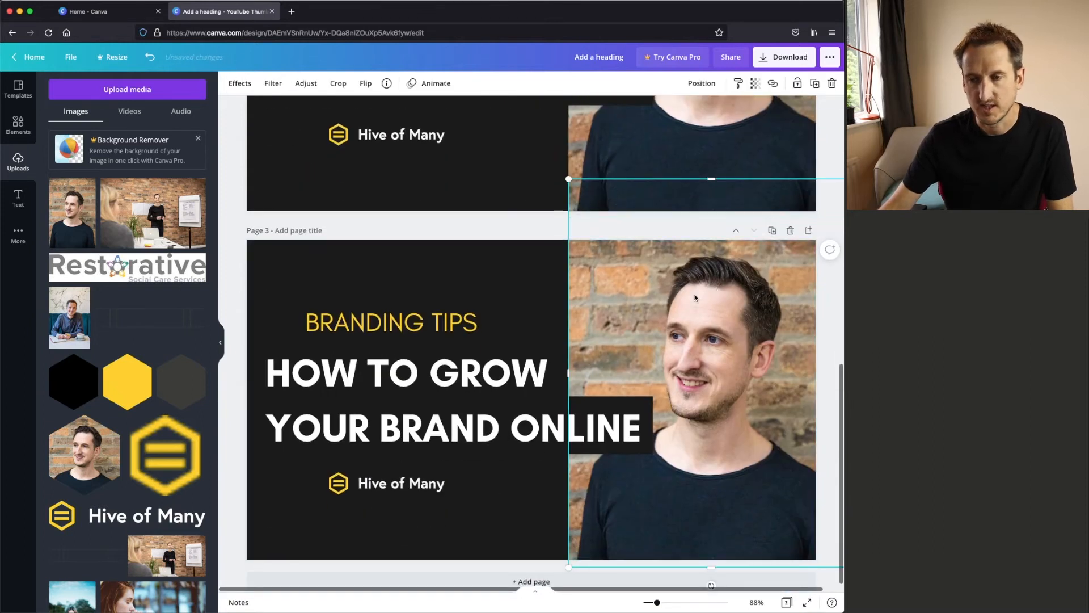
{"action": "key", "text": "Delete"}
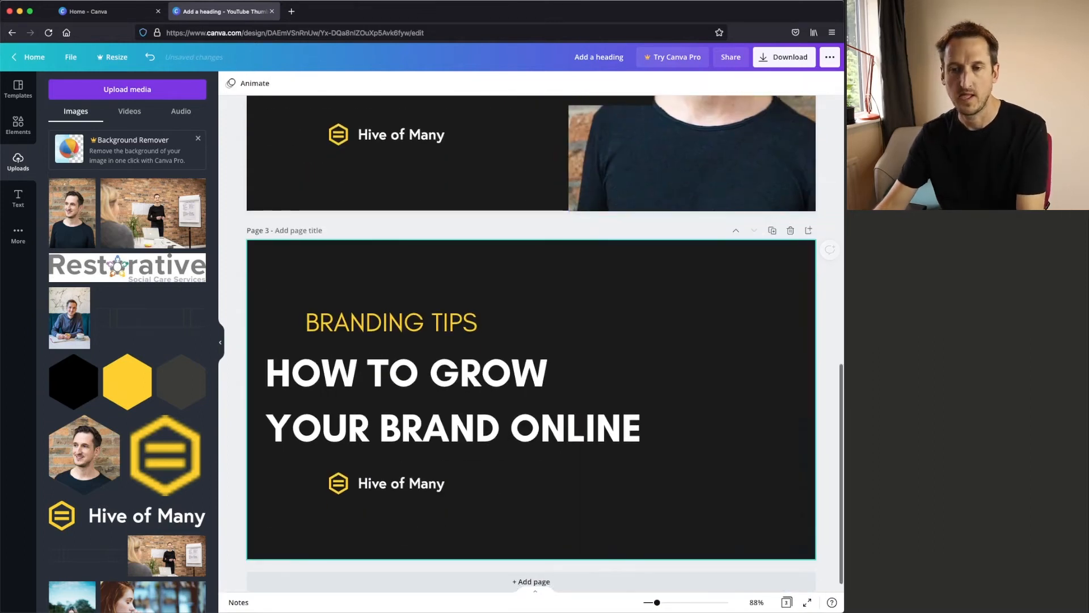
Step: Add the uploaded photo of the man presenting beside a flip chart to page 3 and crop both its sides
{"action": "left_click_drag", "start_coordinate": [121, 227], "coordinate": [569, 286]}
{"action": "left_click_drag", "start_coordinate": [500, 343], "coordinate": [578, 341]}
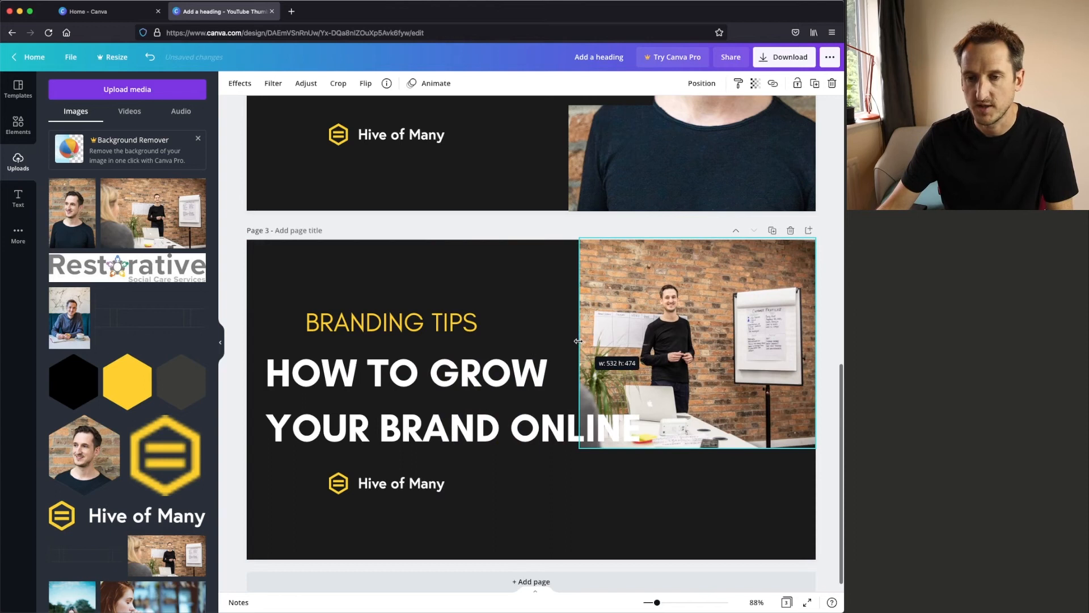
{"action": "left_click_drag", "start_coordinate": [814, 342], "coordinate": [757, 342]}
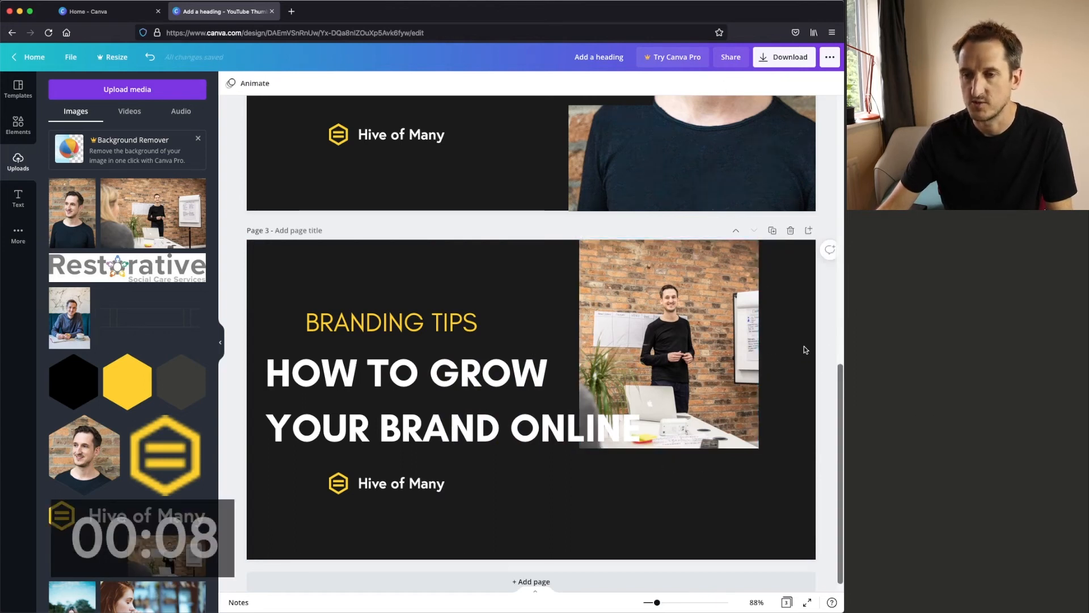
Step: Enlarge the presentation photo to fill the right part of page 3 and send it to the back, behind the title
{"action": "left_click_drag", "start_coordinate": [728, 328], "coordinate": [786, 330]}
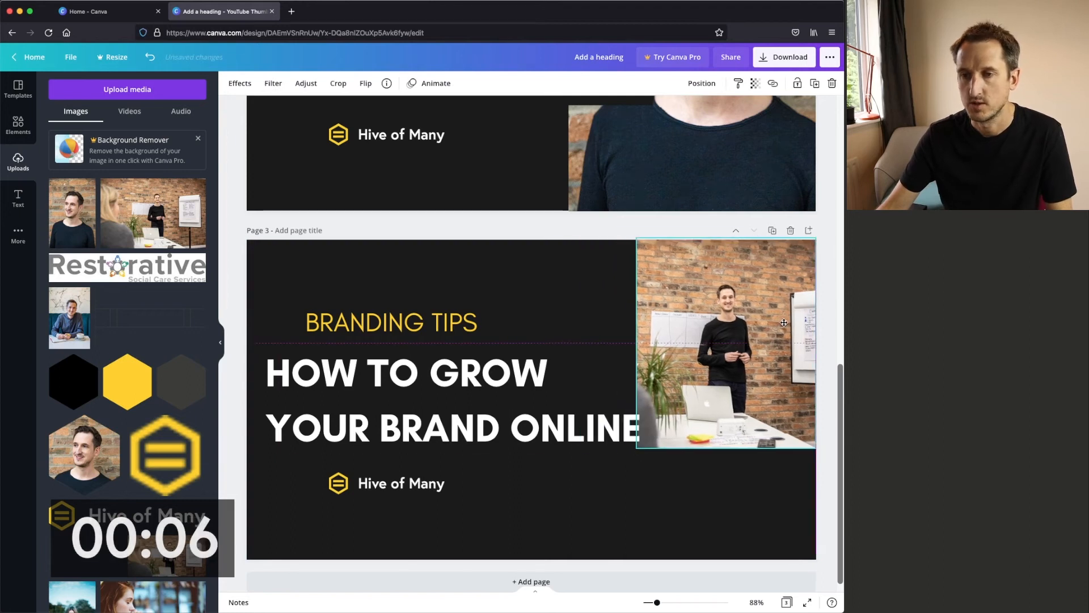
{"action": "left_click_drag", "start_coordinate": [636, 451], "coordinate": [439, 576]}
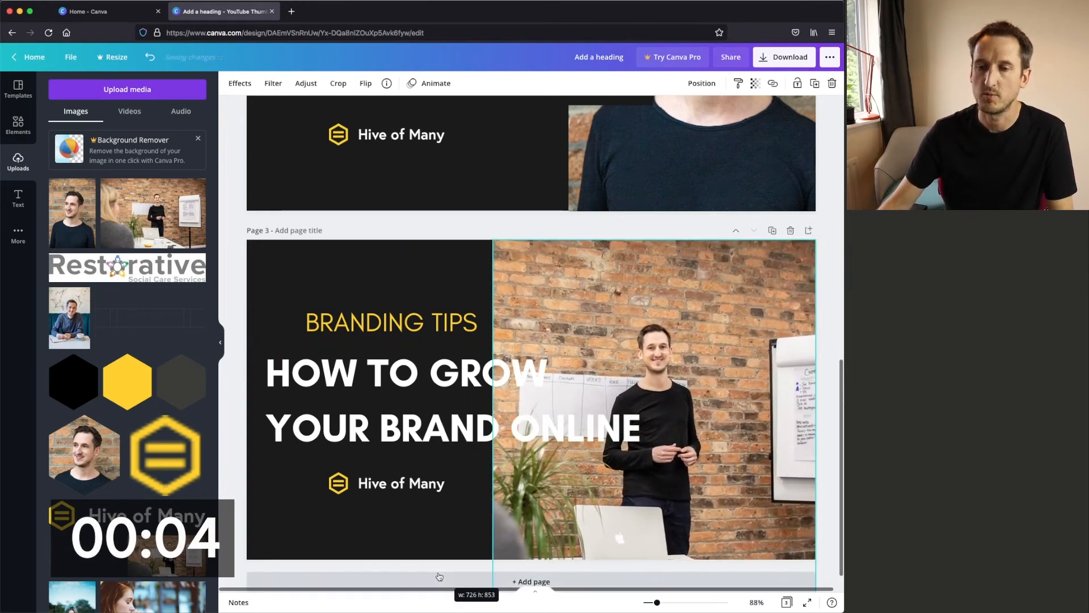
{"action": "left_click_drag", "start_coordinate": [738, 408], "coordinate": [766, 370]}
{"action": "right_click", "coordinate": [719, 344]}
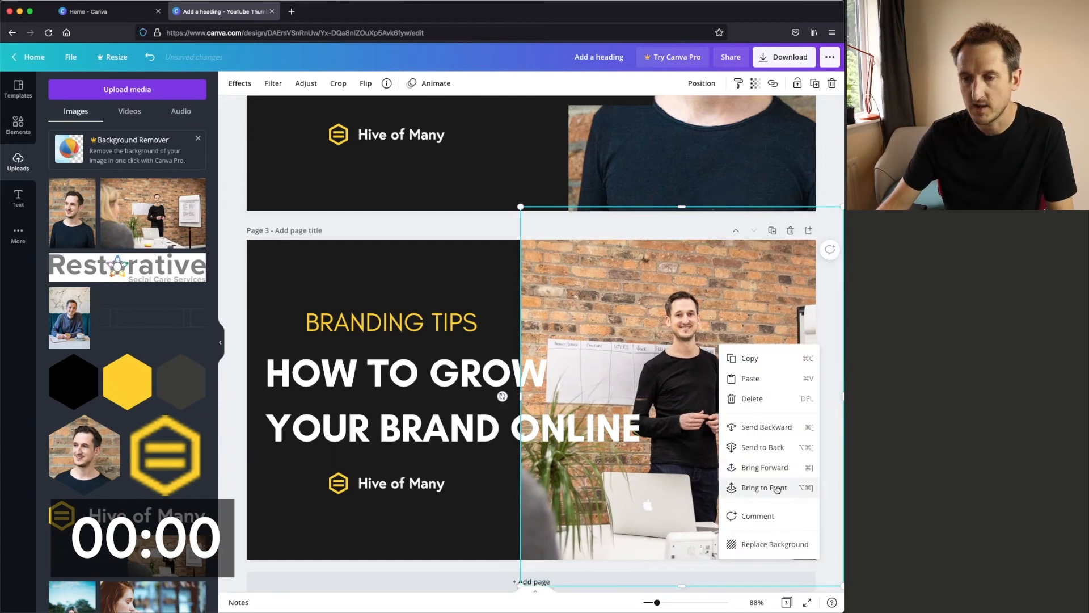
{"action": "left_click", "coordinate": [777, 447]}
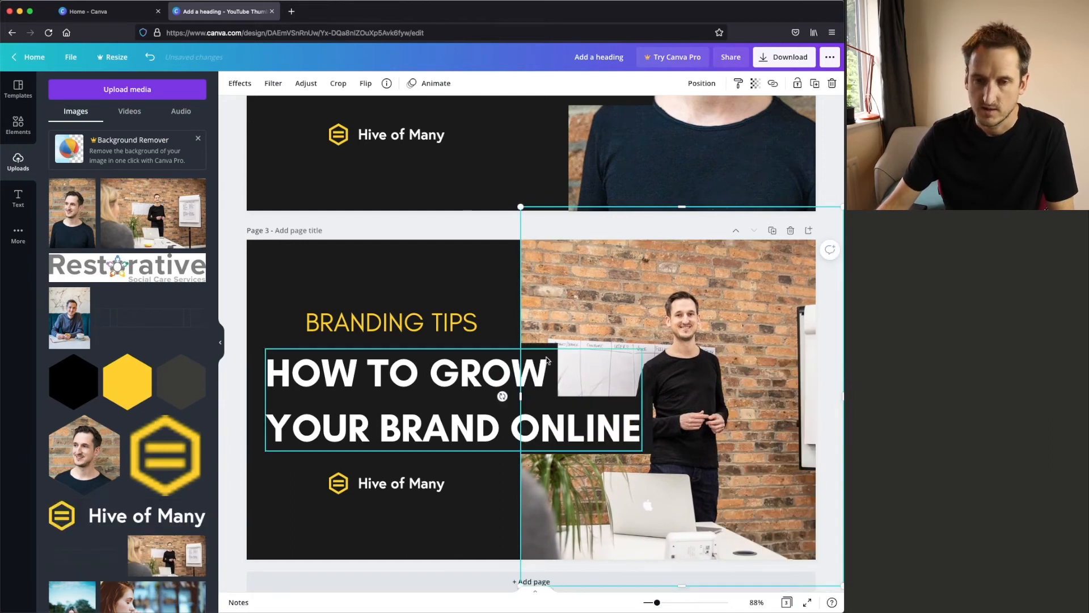
Step: Crop the presentation photo's left side and enlarge and reposition it so the man stands larger beside the title
{"action": "left_click_drag", "start_coordinate": [521, 207], "coordinate": [393, 162]}
{"action": "left_click_drag", "start_coordinate": [688, 305], "coordinate": [719, 330]}
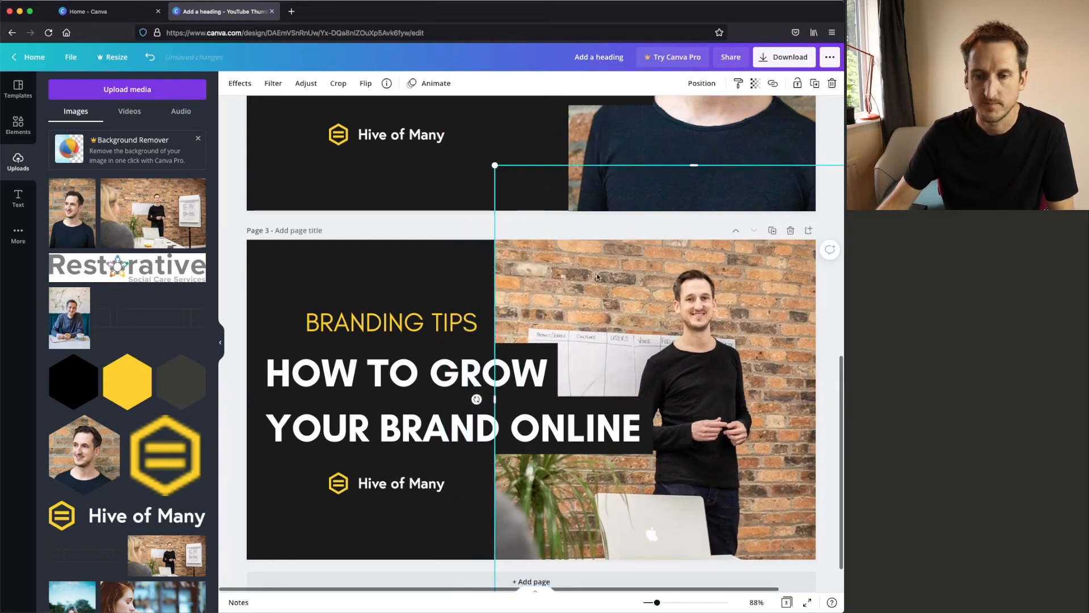
{"action": "left_click_drag", "start_coordinate": [502, 400], "coordinate": [558, 401]}
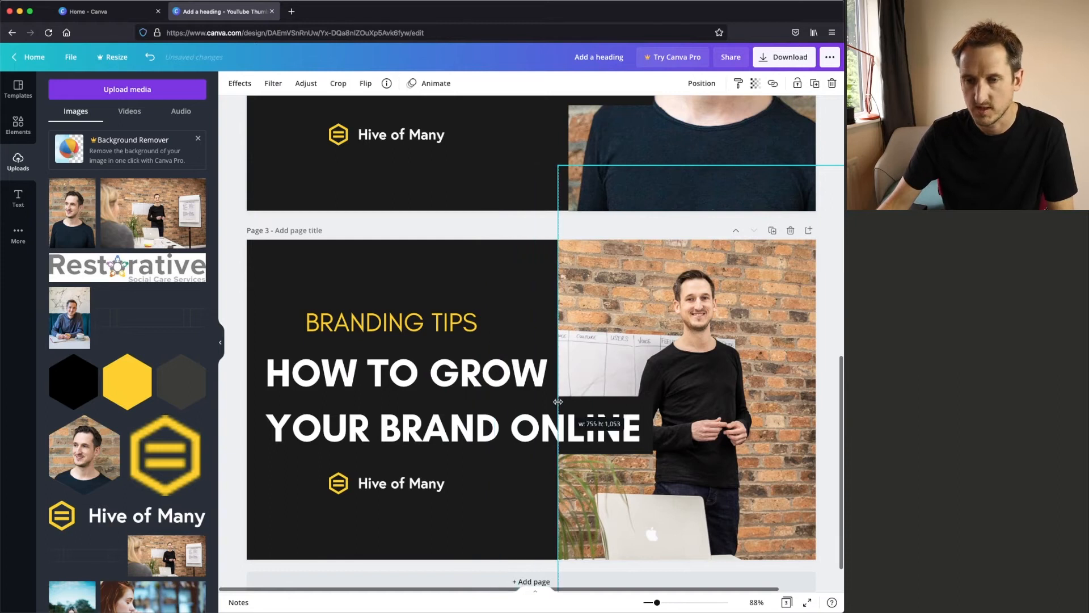
{"action": "left_click_drag", "start_coordinate": [557, 167], "coordinate": [393, 102]}
{"action": "left_click_drag", "start_coordinate": [706, 218], "coordinate": [737, 317]}
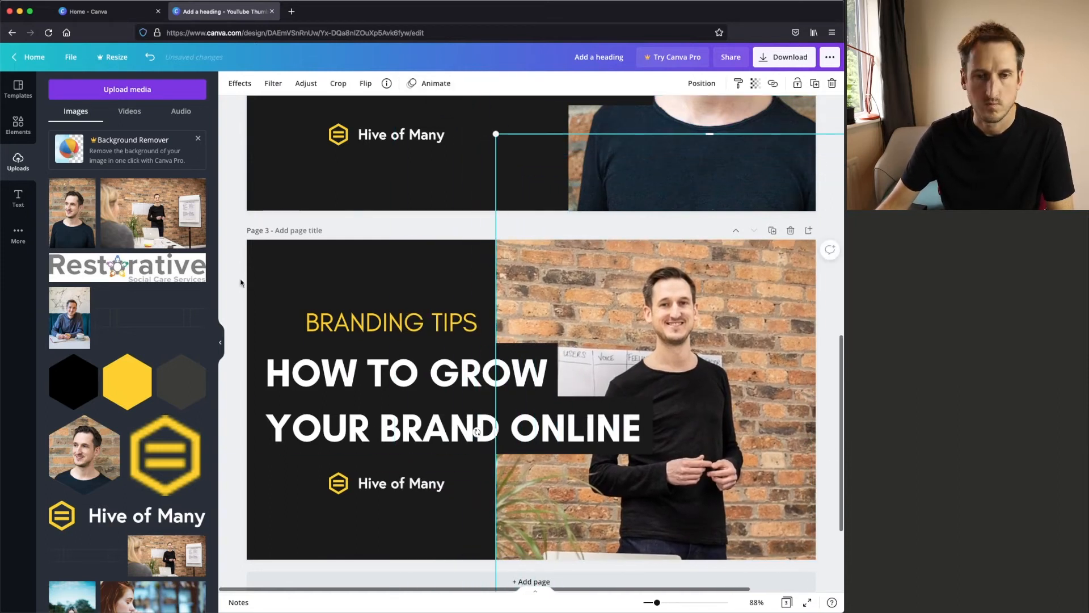
{"action": "left_click", "coordinate": [236, 291]}
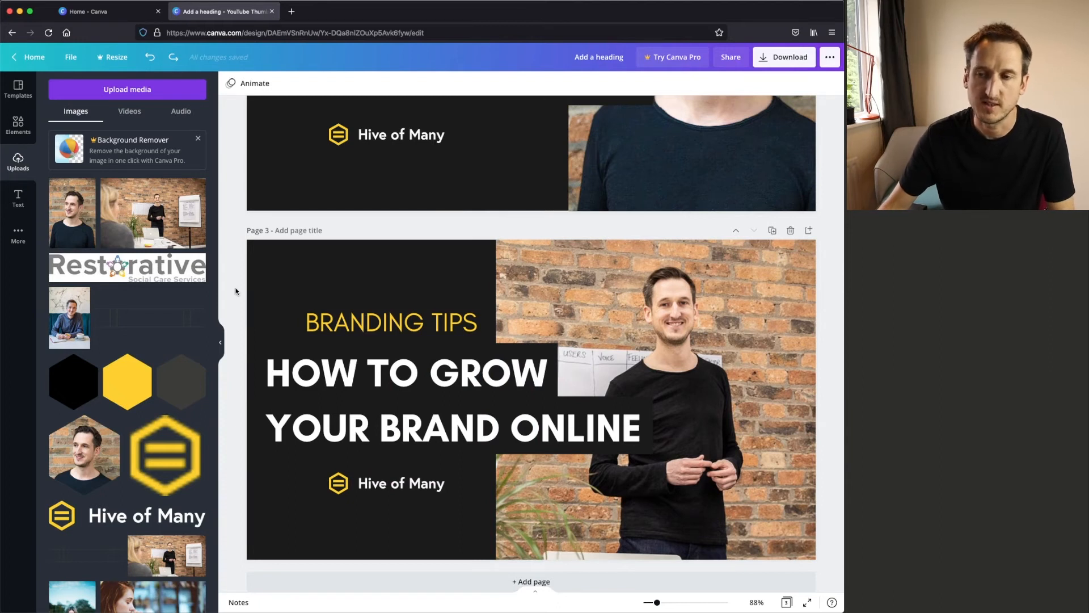
Step: Change the yellow heading on page 3 to YOUTUBE TIPS
{"action": "left_click", "coordinate": [406, 327]}
{"action": "double_click", "coordinate": [331, 319]}
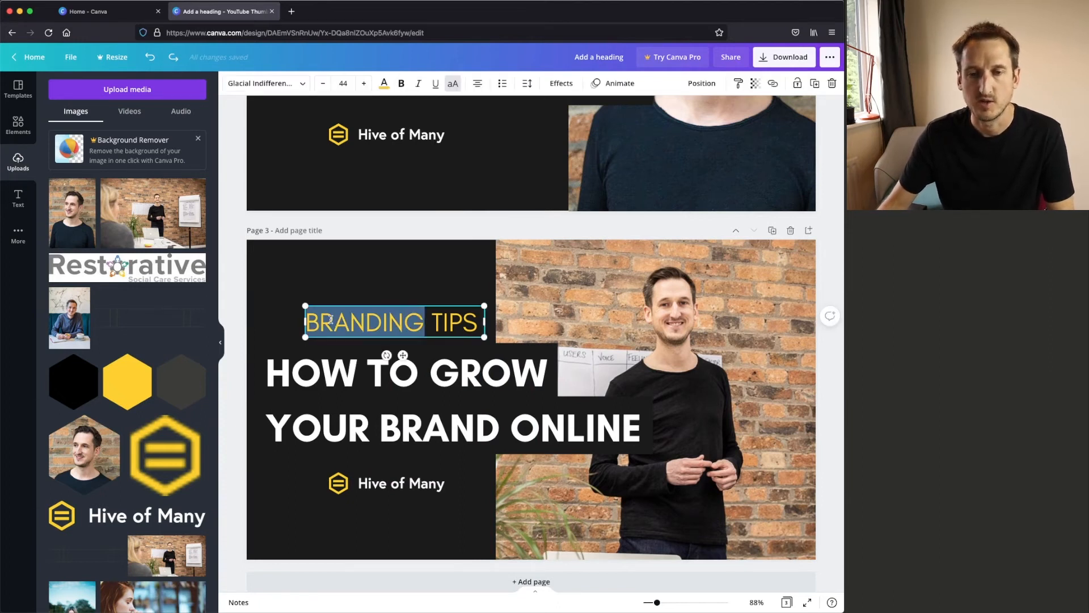
{"action": "type", "text": "YOUTUBE"}
Step: Replace the page 3 title with MY TOP 5 SECRETS on the first line and TO YOUTUBE SUCCESS on the second
{"action": "triple_click", "coordinate": [537, 413]}
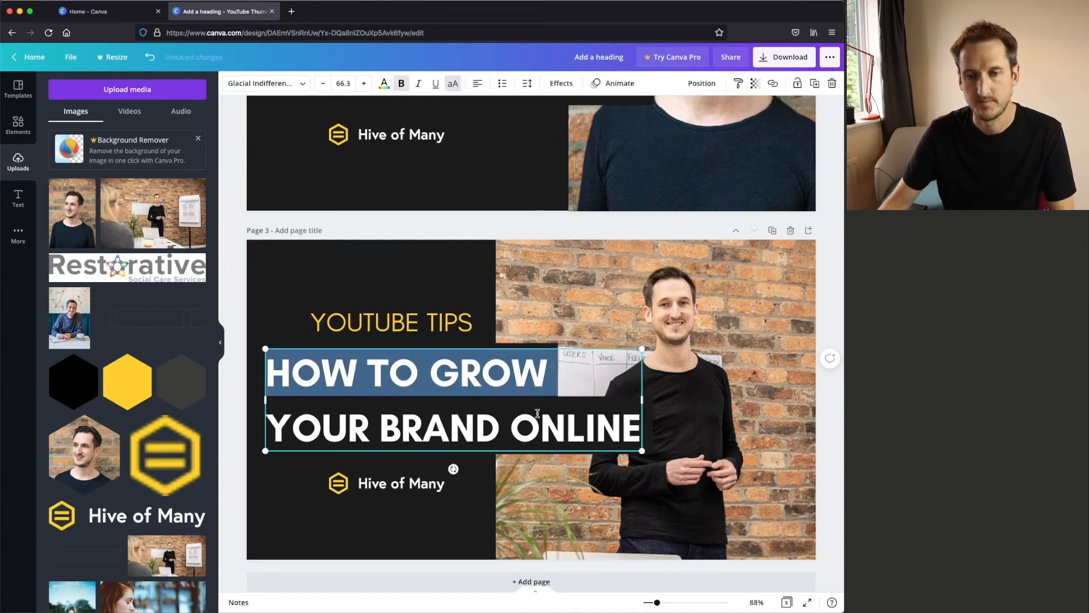
{"action": "left_click_drag", "start_coordinate": [537, 413], "coordinate": [608, 426]}
{"action": "type", "text": "MY TOP 5"}
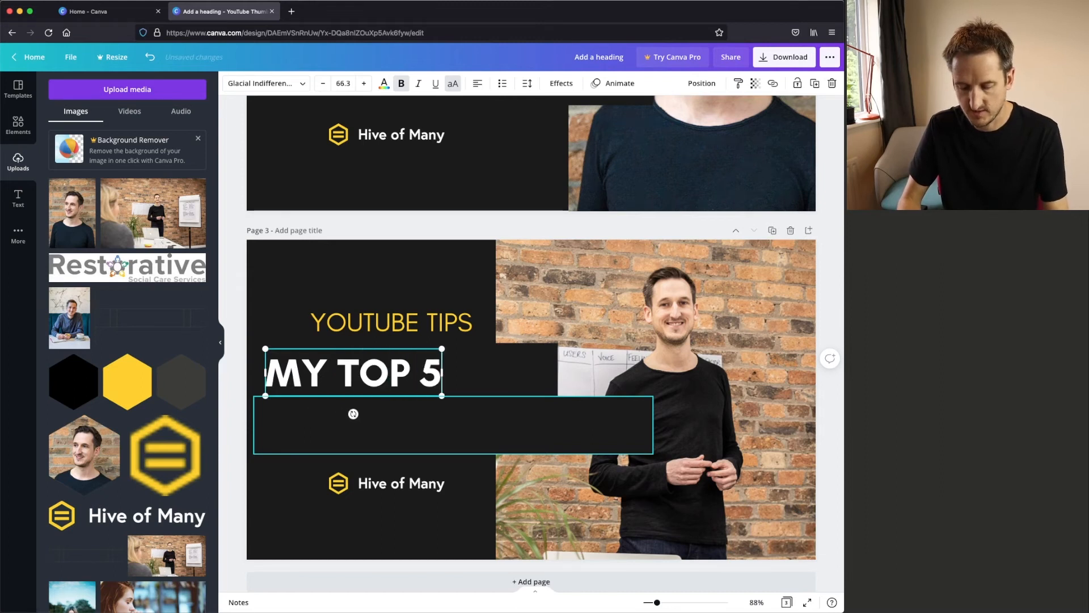
{"action": "type", "text": " SECRETS"}
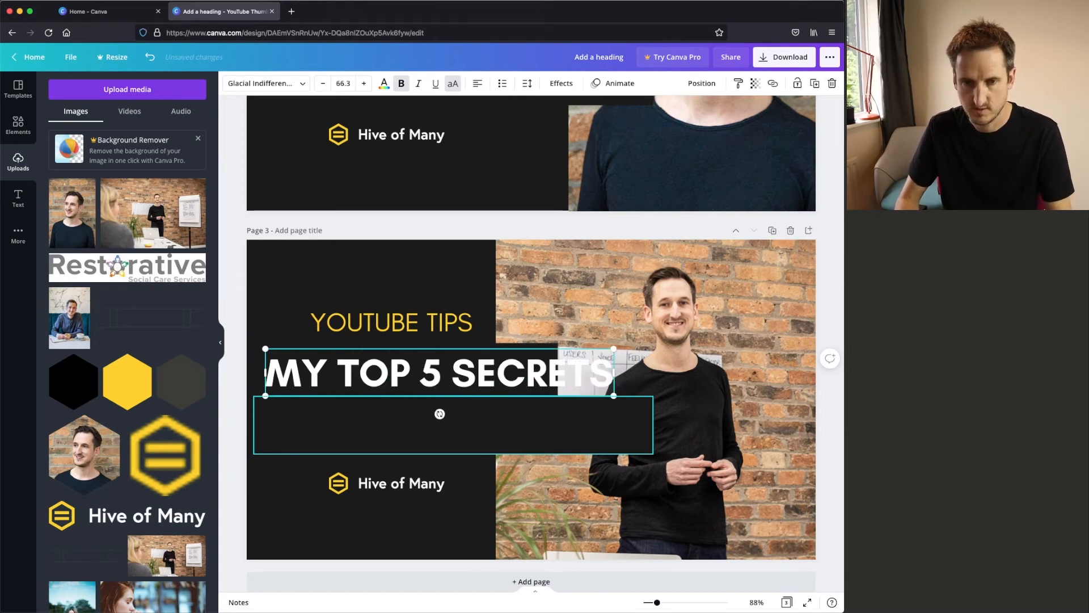
{"action": "key", "text": "Return"}
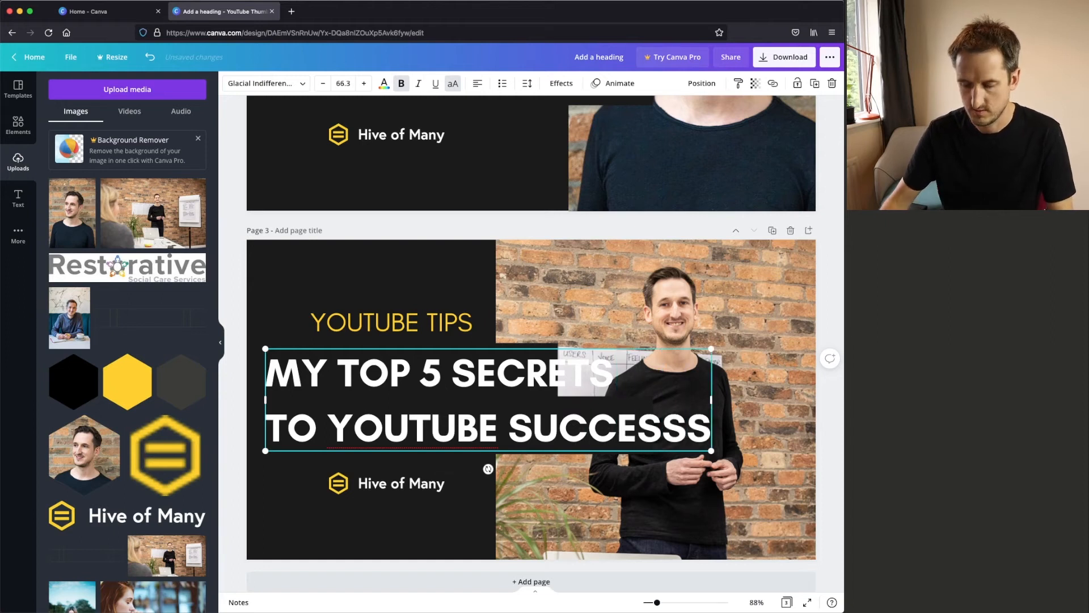
{"action": "left_click", "coordinate": [236, 379]}
Step: Try moving the YOUTUBE TIPS heading to the left, and undo the move
{"action": "left_click_drag", "start_coordinate": [384, 322], "coordinate": [343, 323]}
{"action": "key", "text": "super+z"}
{"action": "key", "text": "super+z"}
Step: Lengthen the two black strips to back both full title lines, and shift the presentation photo slightly right and down
{"action": "left_click", "coordinate": [542, 344]}
{"action": "left_click_drag", "start_coordinate": [558, 372], "coordinate": [629, 370]}
{"action": "left_click", "coordinate": [641, 450]}
{"action": "left_click_drag", "start_coordinate": [653, 425], "coordinate": [698, 425]}
{"action": "left_click", "coordinate": [244, 401]}
{"action": "mouse_move", "coordinate": [691, 288]}
{"action": "left_mouse_down"}
{"action": "mouse_move", "coordinate": [703, 276]}
{"action": "mouse_move", "coordinate": [705, 303]}
{"action": "left_mouse_up"}
{"action": "left_click", "coordinate": [232, 275]}
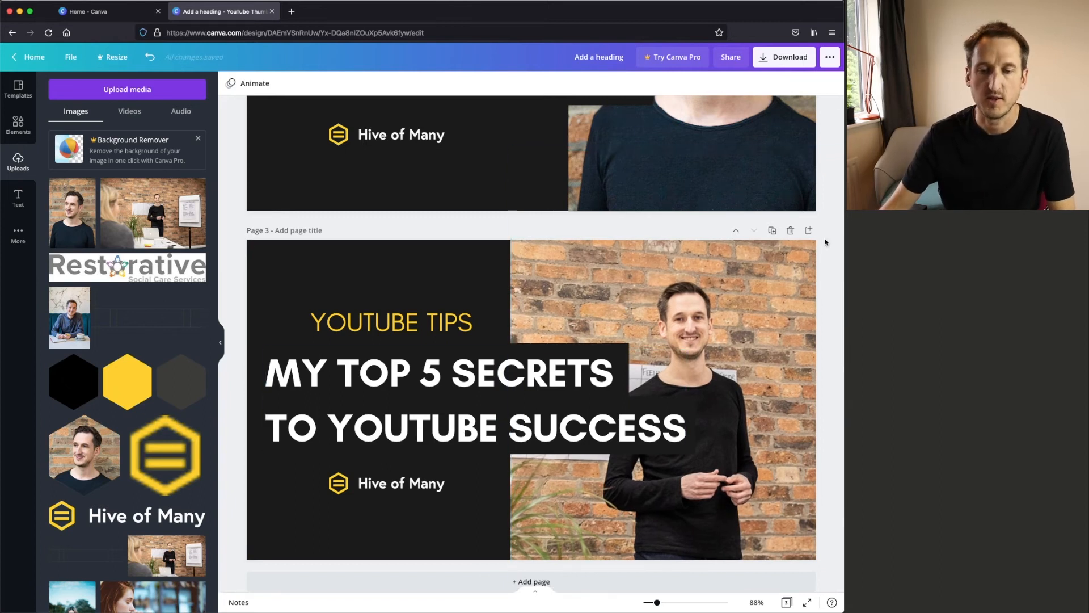
Step: Open the download options for the finished thumbnail pages
{"action": "left_click", "coordinate": [779, 62]}
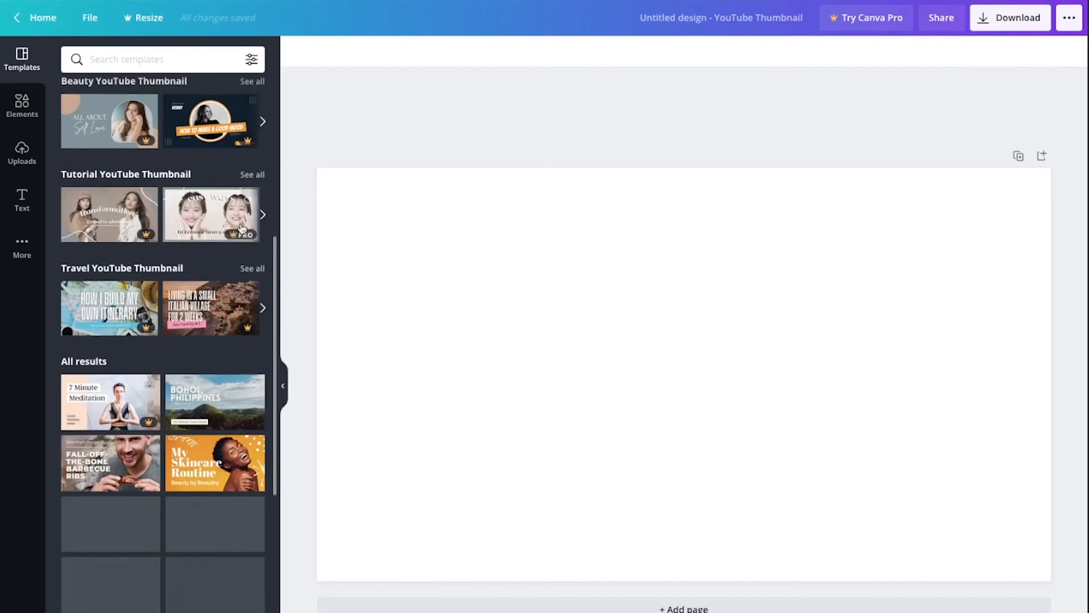
Step: Browse the YouTube thumbnail templates and apply the My Home Classroom Setup template to the blank design
{"action": "scroll", "coordinate": [244, 227], "scroll_direction": "down", "scroll_amount": 4}
{"action": "scroll", "coordinate": [242, 229], "scroll_direction": "down", "scroll_amount": 4}
{"action": "left_click", "coordinate": [243, 221]}
Step: Replace the template photo with the uploaded whiteboard presentation photo, enlarged and reframed on the standing man, and delete the extra element on the blue panel
{"action": "left_click", "coordinate": [22, 153]}
{"action": "left_click_drag", "start_coordinate": [195, 219], "coordinate": [457, 352]}
{"action": "left_click_drag", "start_coordinate": [677, 580], "coordinate": [800, 609]}
{"action": "left_click_drag", "start_coordinate": [511, 409], "coordinate": [449, 356]}
{"action": "left_click", "coordinate": [999, 393]}
{"action": "key", "text": "Delete"}
Step: Set the font of the My Home heading to Glacial Indifference
{"action": "left_click", "coordinate": [742, 220]}
{"action": "left_click", "coordinate": [342, 52]}
{"action": "left_click", "coordinate": [106, 169]}
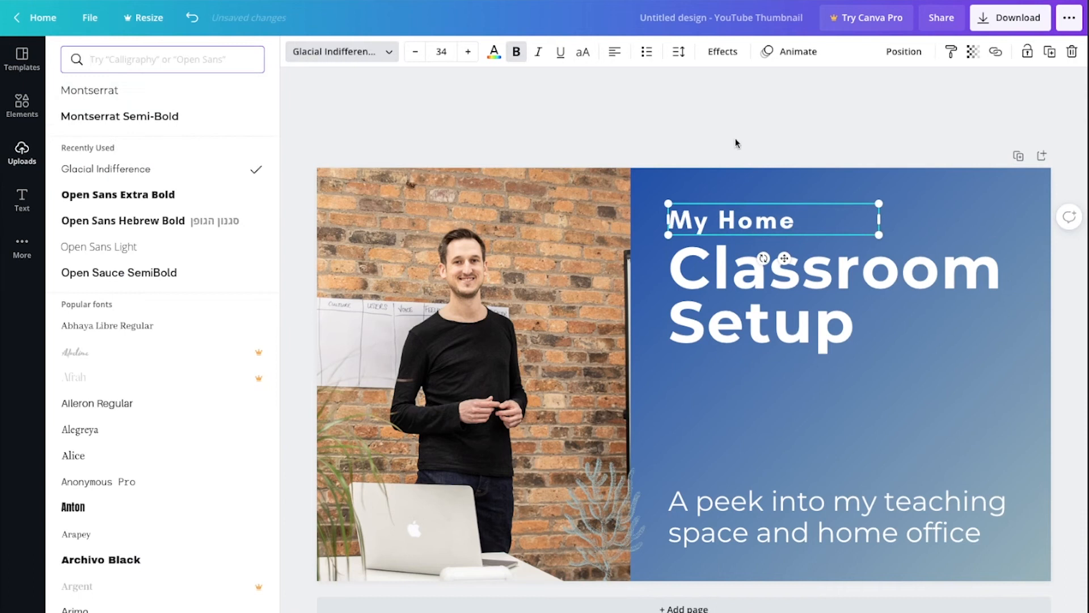
Step: Format the Classroom Setup title in bold uppercase Glacial Indifference and reduce its font size to 64
{"action": "left_click", "coordinate": [829, 267]}
{"action": "left_click", "coordinate": [106, 169]}
{"action": "left_click", "coordinate": [516, 51]}
{"action": "left_click", "coordinate": [516, 52]}
{"action": "left_click", "coordinate": [583, 52]}
{"action": "left_click", "coordinate": [415, 52]}
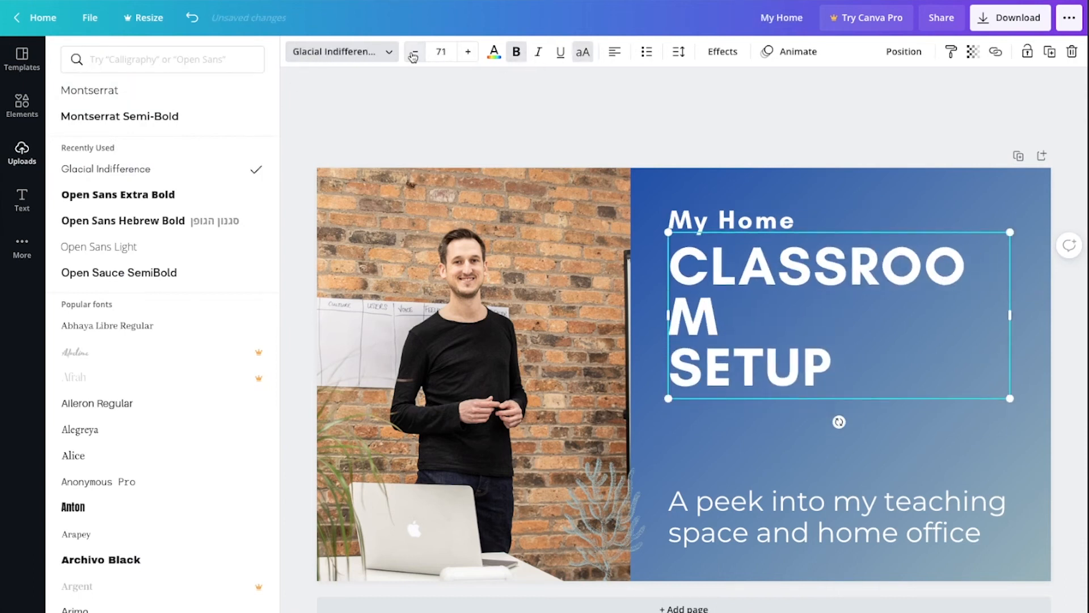
{"action": "left_click", "coordinate": [415, 52]}
{"action": "left_click", "coordinate": [414, 52]}
Step: Change the blue start colour of the text panel's gradient to near-black
{"action": "left_click", "coordinate": [772, 183]}
{"action": "left_click", "coordinate": [295, 52]}
{"action": "left_click", "coordinate": [74, 324]}
{"action": "left_click", "coordinate": [74, 119]}
{"action": "left_click_drag", "start_coordinate": [74, 199], "coordinate": [75, 214]}
{"action": "double_click", "coordinate": [842, 171]}
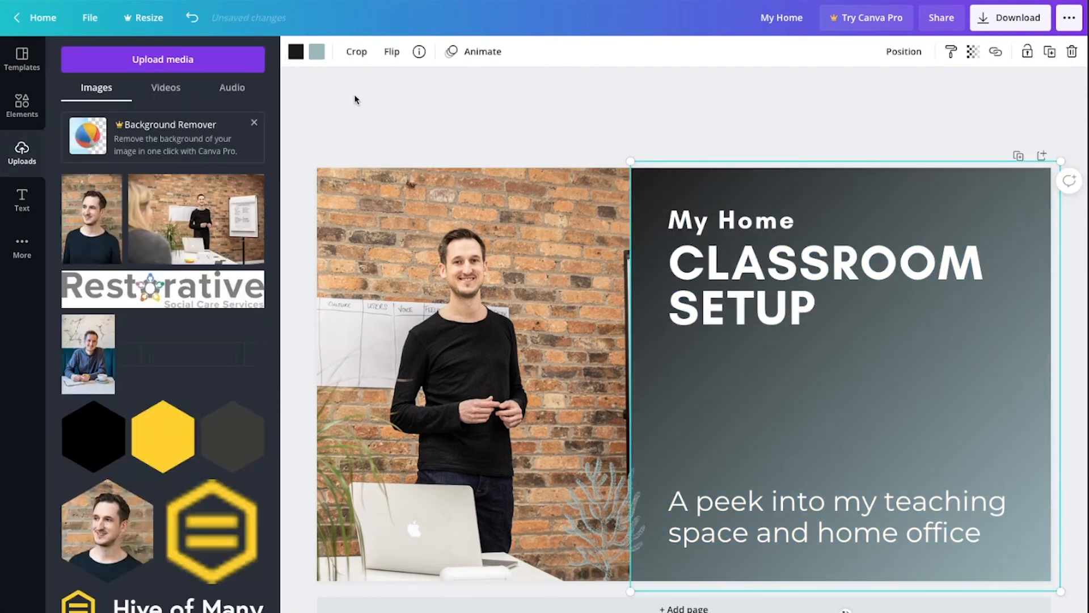
{"action": "left_click", "coordinate": [842, 122]}
Step: Change the light teal end colour of the text panel's gradient to dark grey
{"action": "left_click", "coordinate": [725, 447]}
{"action": "left_click", "coordinate": [973, 52]}
{"action": "left_click", "coordinate": [641, 109]}
{"action": "left_click", "coordinate": [738, 392]}
{"action": "left_click", "coordinate": [316, 52]}
{"action": "left_click", "coordinate": [109, 324]}
{"action": "left_click", "coordinate": [637, 117]}
Step: Complete the main title as TIPS FOR NEW YOUTUBERS and enlarge the word YOUTUBERS to size 76
{"action": "left_click", "coordinate": [737, 116]}
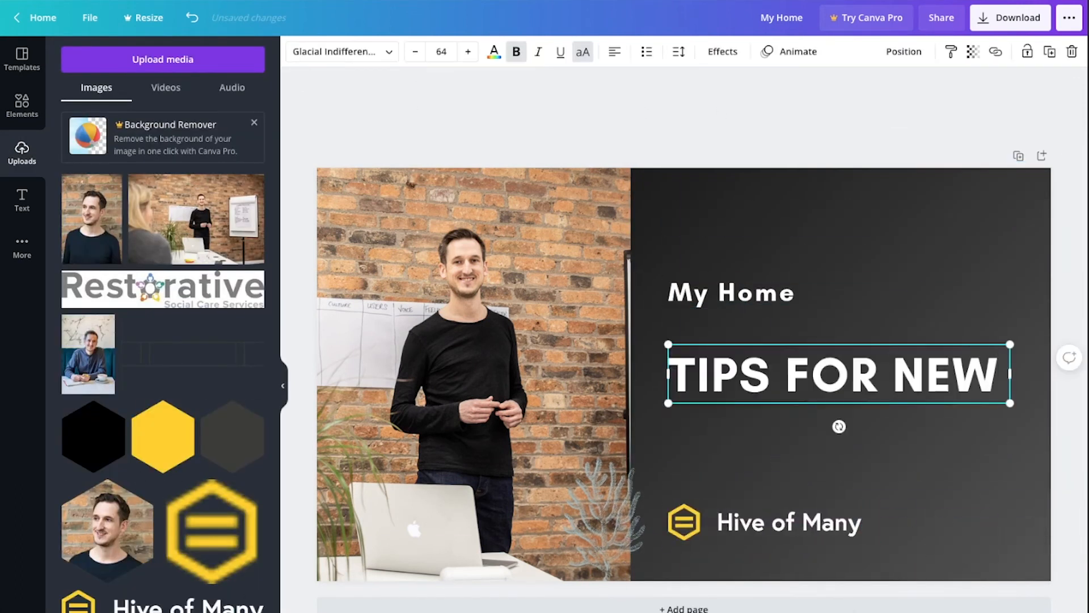
{"action": "type", "text": "YOUTUBERS"}
{"action": "left_click_drag", "start_coordinate": [953, 434], "coordinate": [786, 380]}
{"action": "left_click_drag", "start_coordinate": [953, 425], "coordinate": [672, 422]}
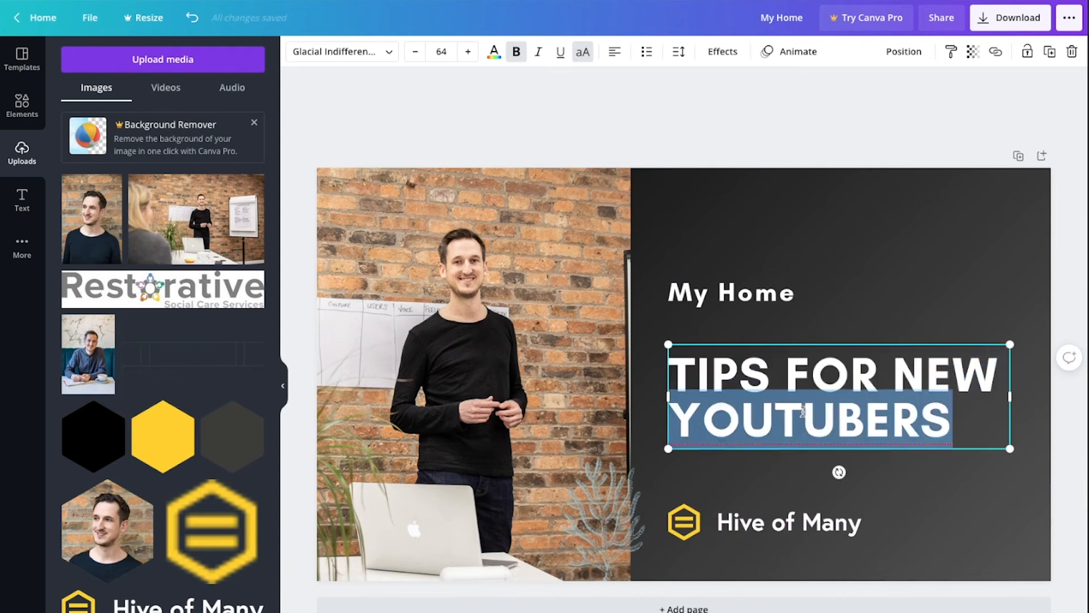
{"action": "left_click", "coordinate": [468, 51]}
{"action": "left_click", "coordinate": [468, 51]}
{"action": "left_click", "coordinate": [468, 52]}
{"action": "left_click", "coordinate": [468, 52]}
{"action": "left_click", "coordinate": [468, 52]}
Step: Replace the My Home heading with COMPLETE BEGINNER in regular-weight uppercase
{"action": "left_click", "coordinate": [681, 116]}
{"action": "double_click", "coordinate": [771, 292]}
{"action": "type", "text": "Complete beginn"}
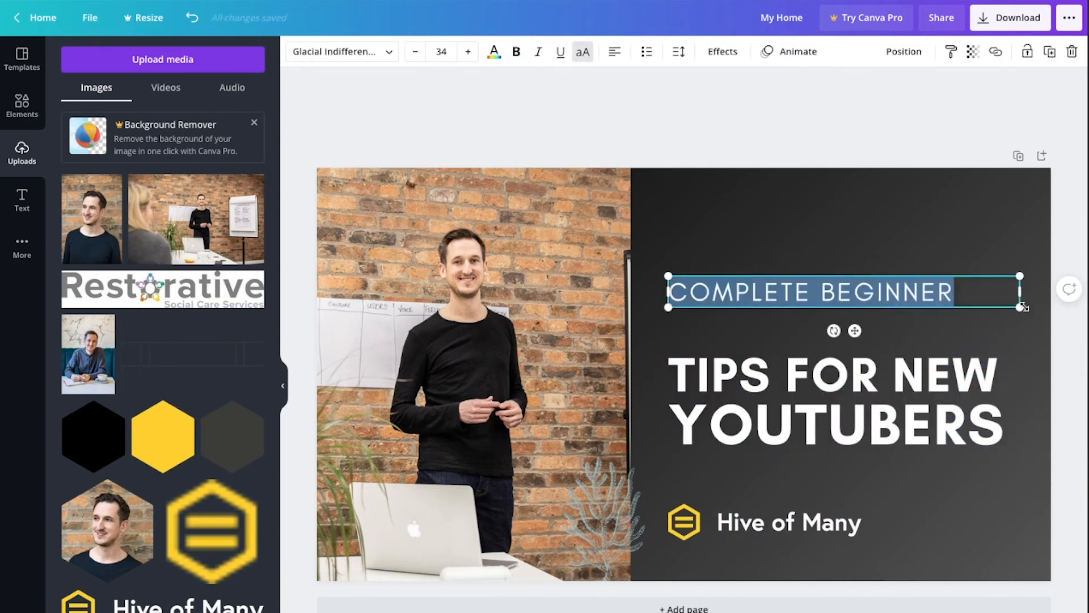
Step: Scale down the COMPLETE BEGINNER heading and move the title and the Hive of Many logo up closely beneath it
{"action": "left_click_drag", "start_coordinate": [1020, 307], "coordinate": [957, 302]}
{"action": "left_click_drag", "start_coordinate": [840, 397], "coordinate": [840, 354]}
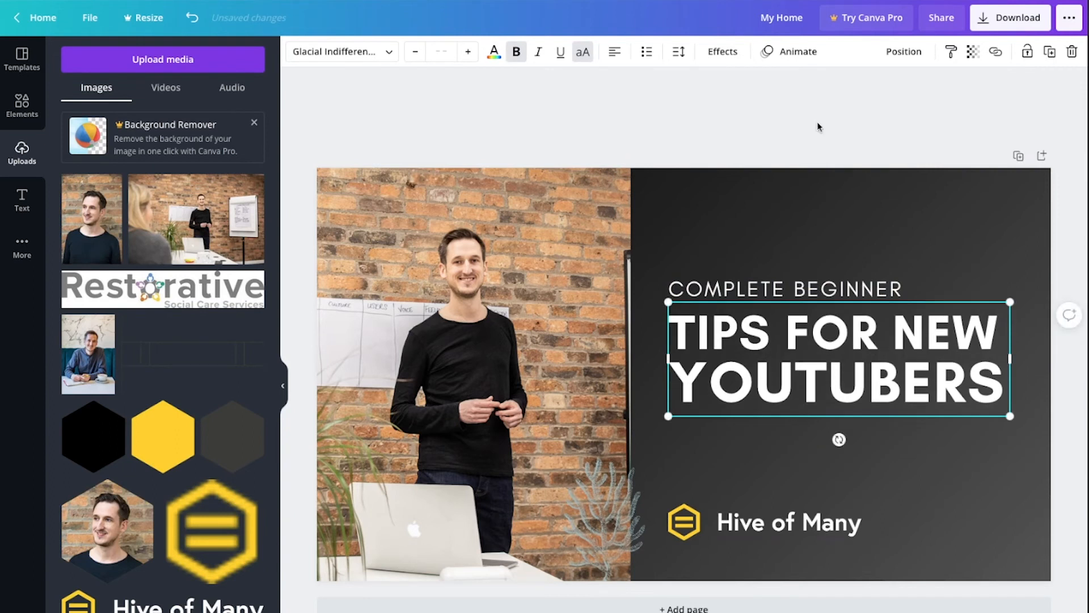
{"action": "left_click_drag", "start_coordinate": [788, 521], "coordinate": [789, 448]}
Step: Set the end colour of the panel's gradient to black and widen the panel leftward over the photo
{"action": "left_click", "coordinate": [713, 207]}
{"action": "left_click", "coordinate": [317, 52]}
{"action": "left_click", "coordinate": [74, 244]}
{"action": "left_click_drag", "start_coordinate": [709, 227], "coordinate": [671, 227]}
{"action": "left_click_drag", "start_coordinate": [1023, 591], "coordinate": [1053, 612]}
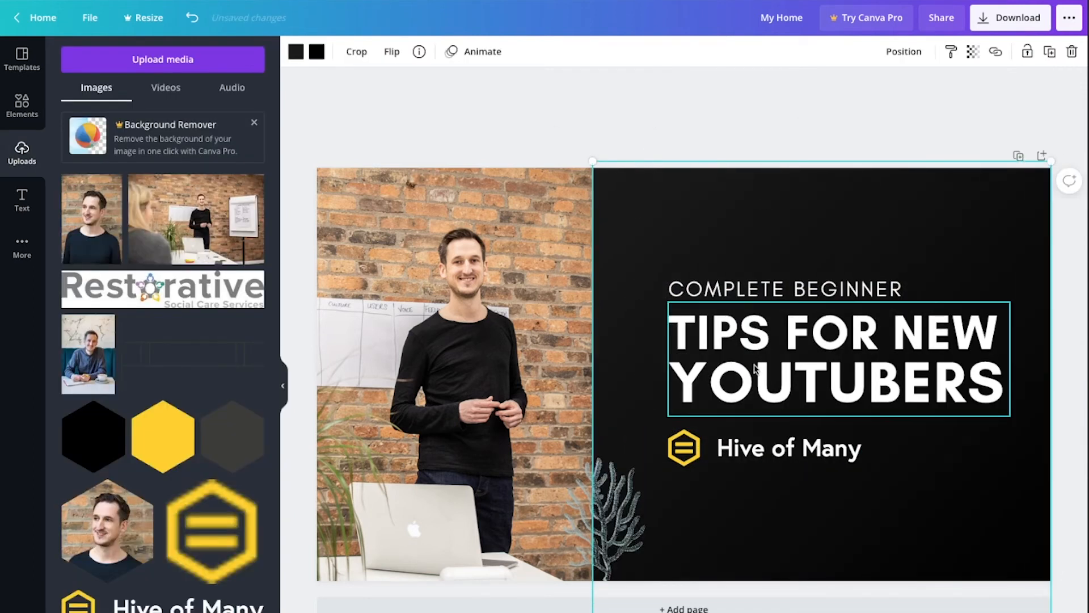
Step: Colour the COMPLETE BEGINNER heading and the word YOUTUBERS in the brand yellow
{"action": "left_click", "coordinate": [817, 383]}
{"action": "left_click", "coordinate": [703, 289]}
{"action": "triple_click", "coordinate": [704, 289]}
{"action": "left_click", "coordinate": [494, 51]}
{"action": "left_click", "coordinate": [74, 119]}
{"action": "type", "text": "#FFD10"}
{"action": "double_click", "coordinate": [822, 383]}
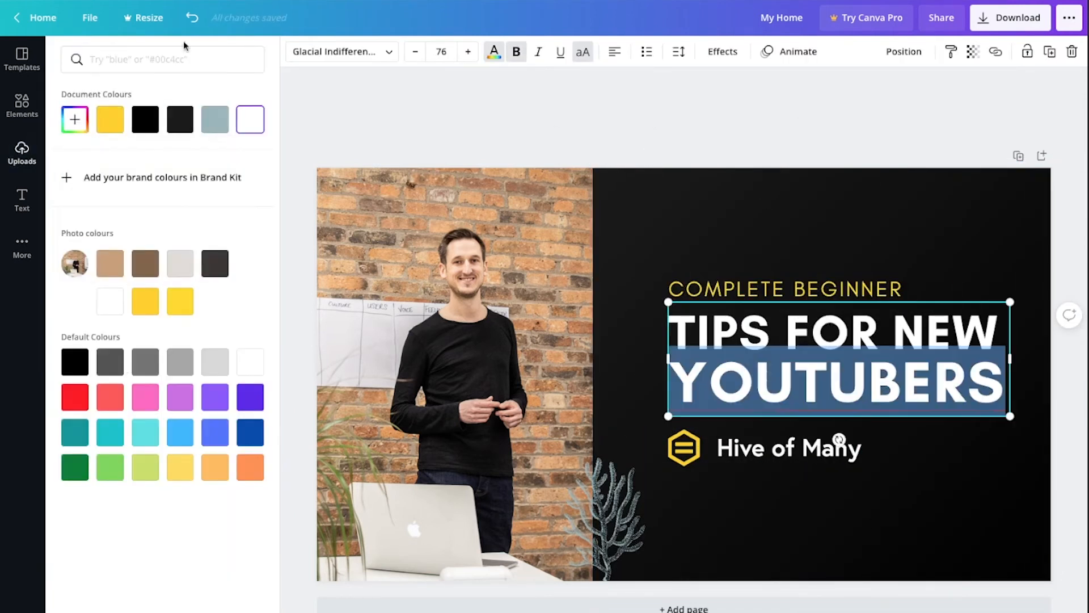
{"action": "left_click", "coordinate": [110, 119]}
Step: Enlarge the heading, title and logo together and reposition them to fill the dark panel
{"action": "left_click", "coordinate": [703, 289]}
{"action": "left_click", "coordinate": [724, 341], "text": "shift"}
{"action": "left_click", "coordinate": [789, 448], "text": "shift"}
{"action": "left_click_drag", "start_coordinate": [669, 466], "coordinate": [603, 503]}
{"action": "left_click_drag", "start_coordinate": [794, 363], "coordinate": [820, 350]}
{"action": "left_click_drag", "start_coordinate": [630, 490], "coordinate": [616, 497]}
Step: Delete the coral plant illustration at the edge between the photo and the dark panel
{"action": "left_click", "coordinate": [618, 530]}
{"action": "key", "text": "Delete"}
{"action": "left_click", "coordinate": [630, 528]}
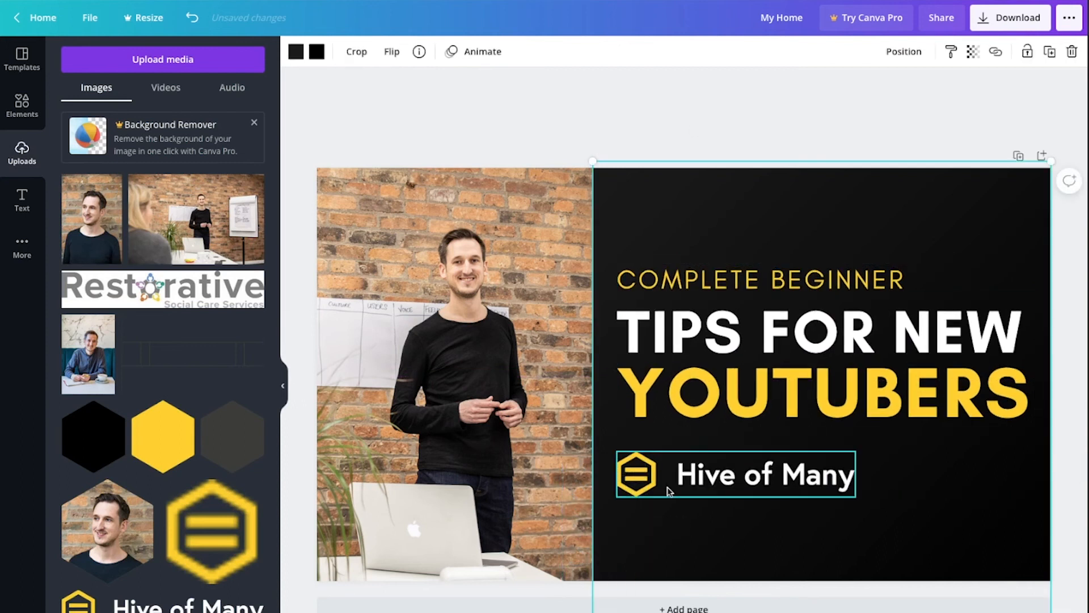
Step: Scale down the TIPS FOR NEW YOUTUBERS title and the Hive of Many logo, and move the logo up closer to the title
{"action": "left_click", "coordinate": [703, 338]}
{"action": "left_click_drag", "start_coordinate": [1037, 435], "coordinate": [1003, 423]}
{"action": "left_click", "coordinate": [738, 475]}
{"action": "left_click_drag", "start_coordinate": [737, 476], "coordinate": [737, 466]}
{"action": "left_click_drag", "start_coordinate": [855, 488], "coordinate": [822, 479]}
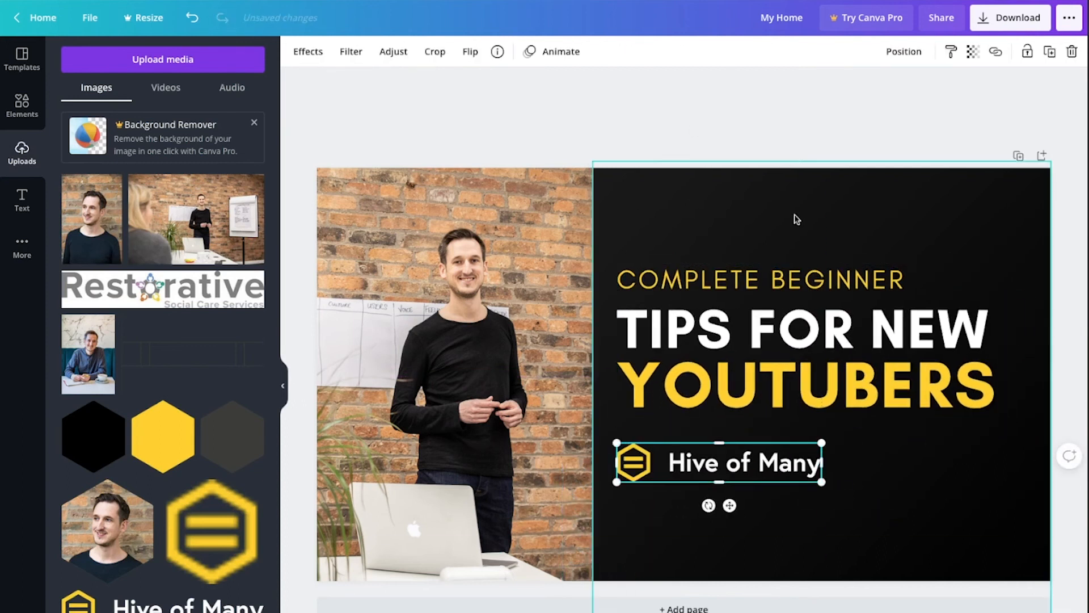
{"action": "left_click_drag", "start_coordinate": [738, 462], "coordinate": [742, 444]}
Step: Select the heading, title and logo together and enlarge them to span most of the dark panel's width
{"action": "left_click_drag", "start_coordinate": [790, 112], "coordinate": [720, 488]}
{"action": "left_click", "coordinate": [551, 488], "text": "shift"}
{"action": "left_click", "coordinate": [914, 529], "text": "shift"}
{"action": "left_click_drag", "start_coordinate": [1002, 462], "coordinate": [1034, 478]}
{"action": "left_click", "coordinate": [932, 420], "text": "shift"}
{"action": "left_click", "coordinate": [664, 105]}
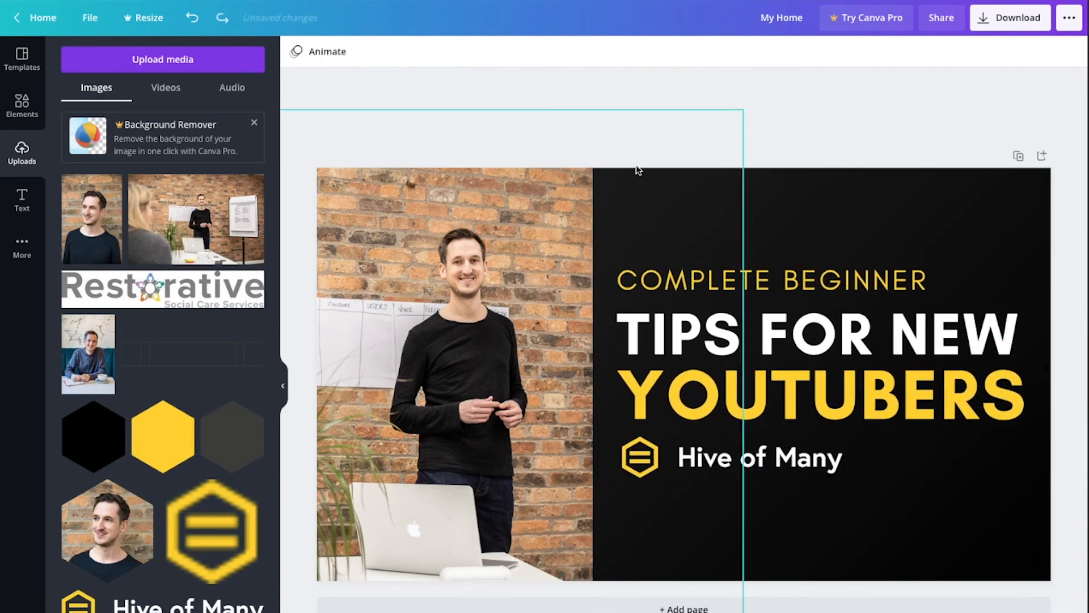
{"action": "left_click", "coordinate": [686, 219]}
{"action": "left_click_drag", "start_coordinate": [685, 219], "coordinate": [698, 229]}
{"action": "left_click_drag", "start_coordinate": [604, 612], "coordinate": [582, 443]}
{"action": "left_click", "coordinate": [693, 236]}
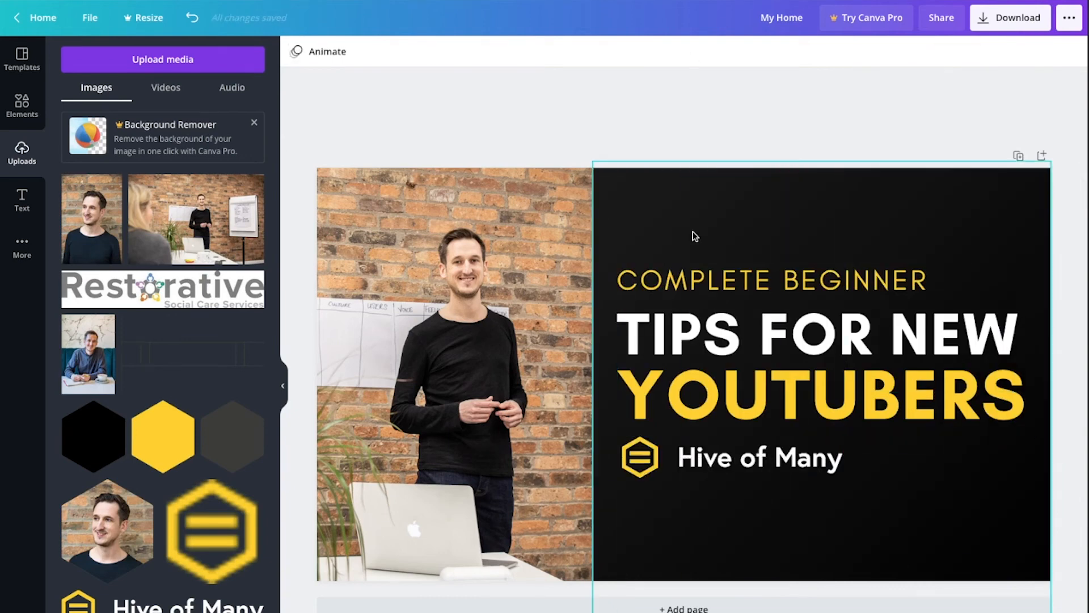